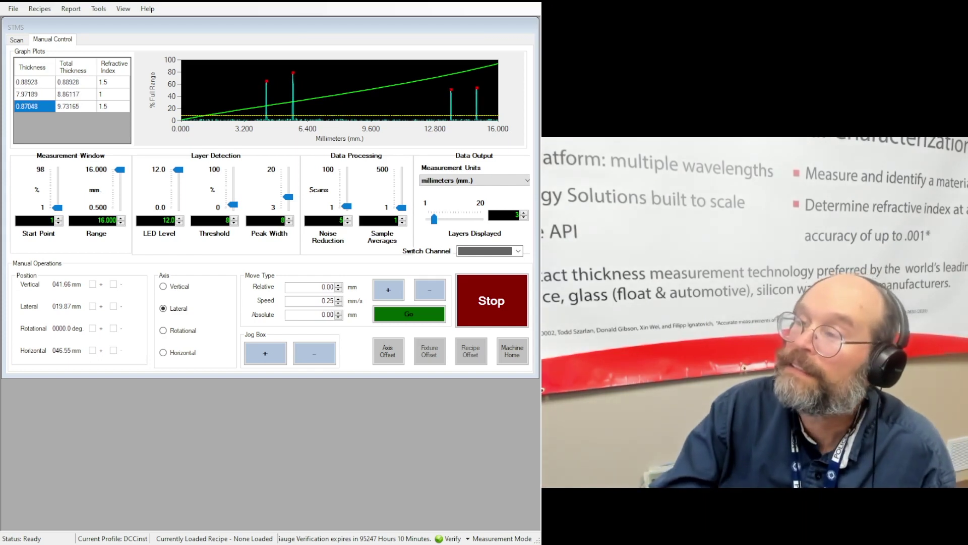
# - Capture the current axis offsets in the DCCinst fixture profile, then save and load the profile
pyautogui.hotkey('ctrl', 'Tab')
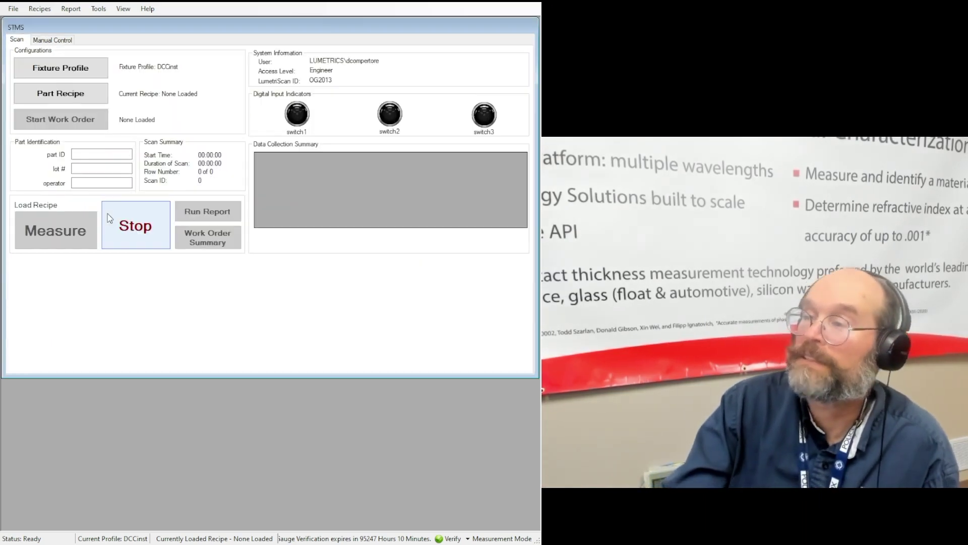
pyautogui.click(60, 70)
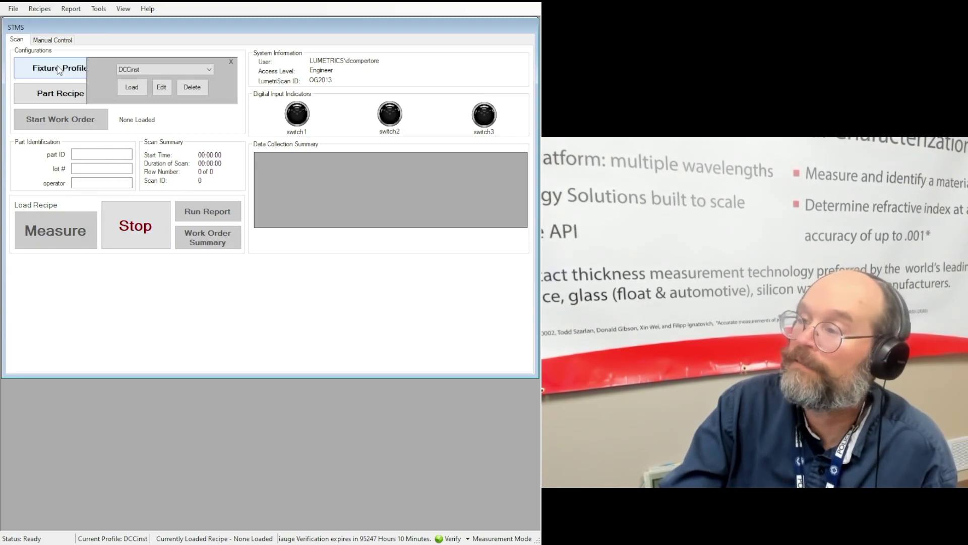
pyautogui.click(162, 88)
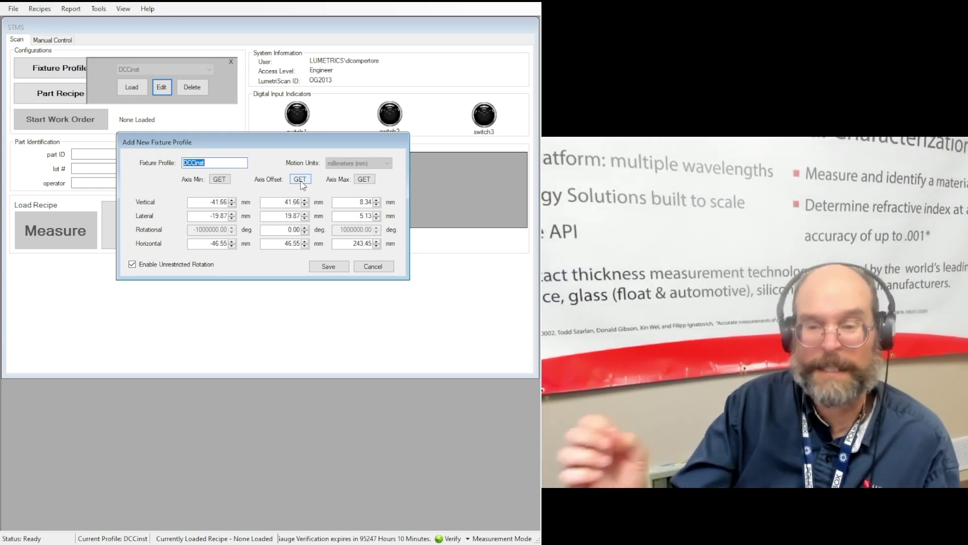
pyautogui.click(301, 180)
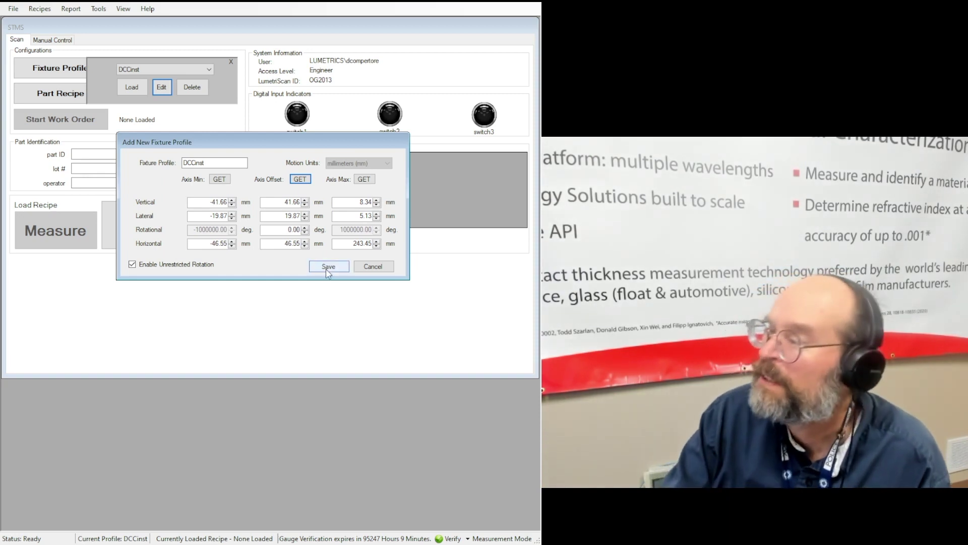
pyautogui.click(300, 182)
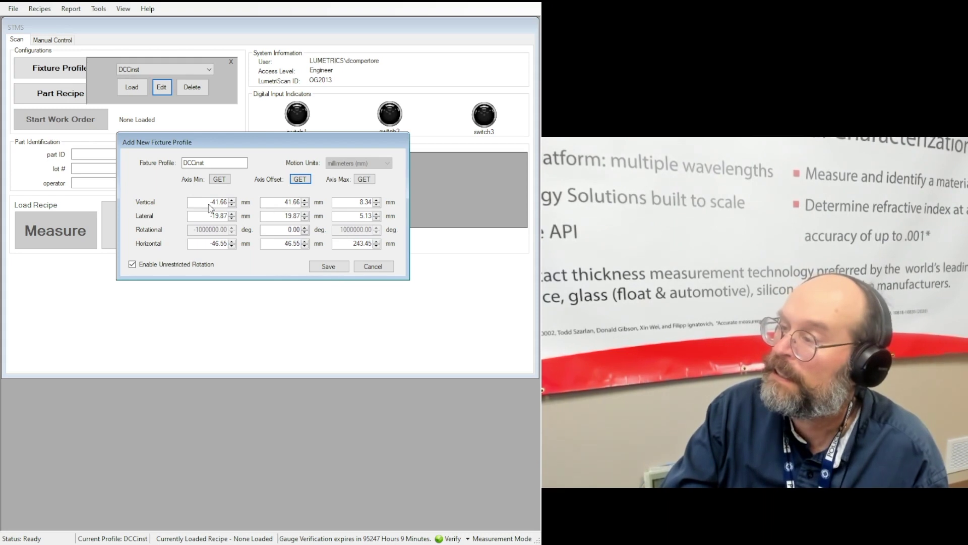
pyautogui.click(336, 267)
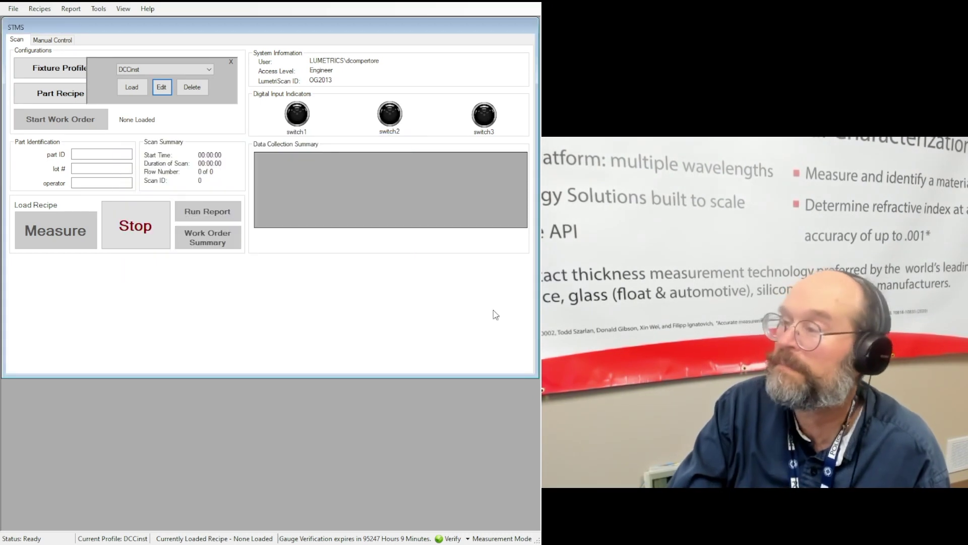
pyautogui.click(133, 90)
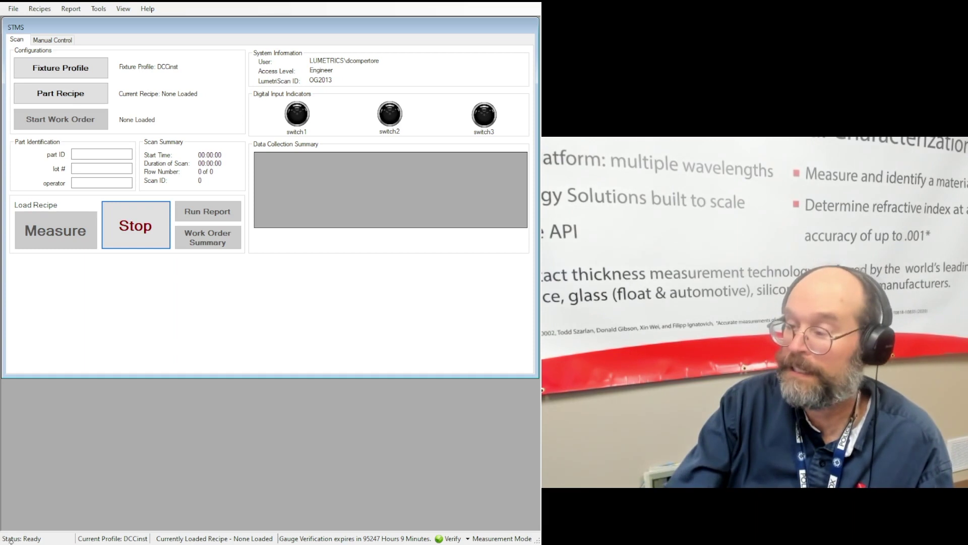
# - Open the DCCinst part recipe for editing and enlarge the recipe editor to show more recipe rows
pyautogui.click(84, 97)
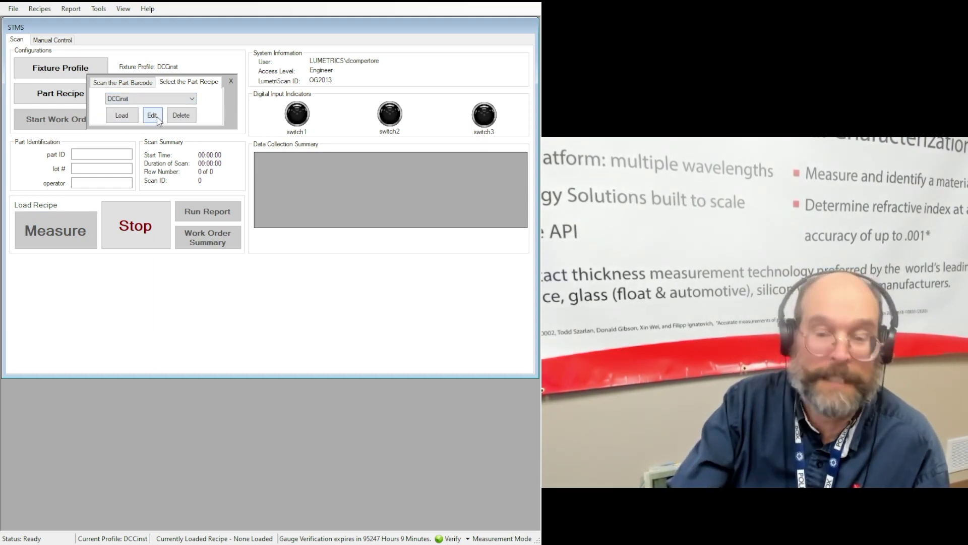
pyautogui.click(153, 116)
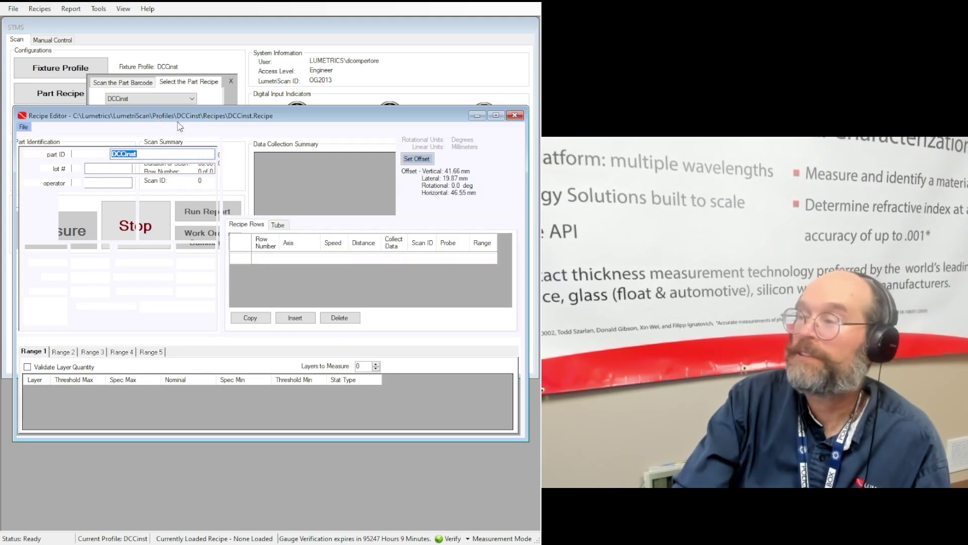
pyautogui.moveTo(299, 107); pyautogui.dragTo(299, 51)
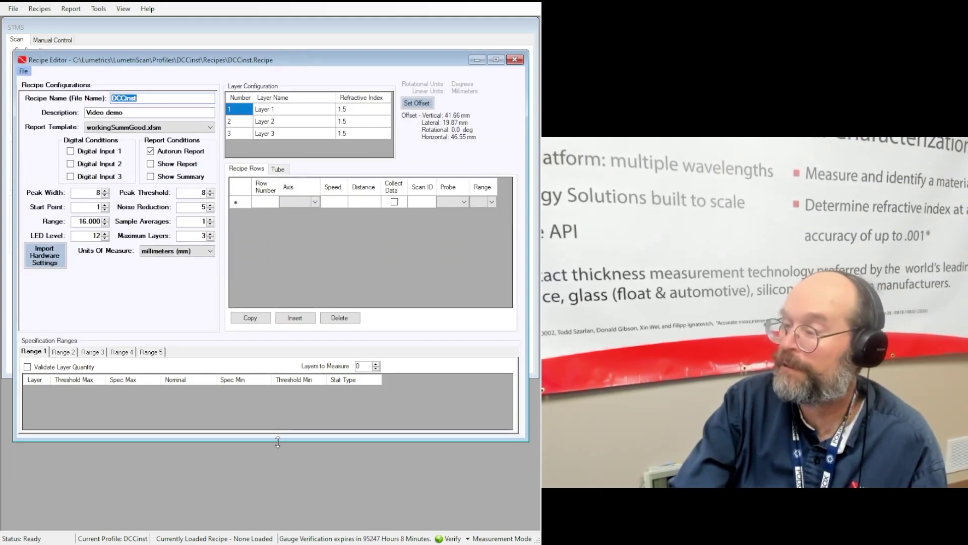
pyautogui.moveTo(278, 442); pyautogui.dragTo(268, 506)
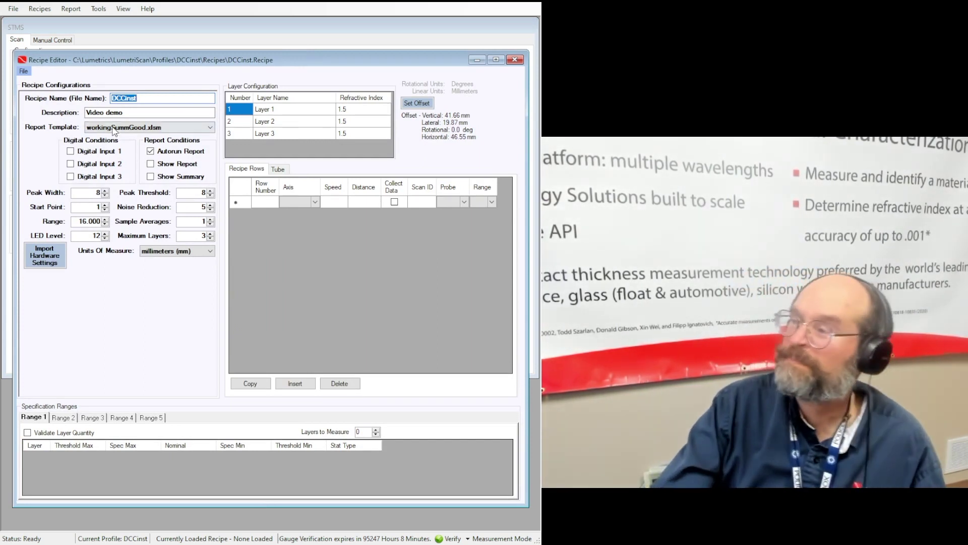
pyautogui.click(139, 97)
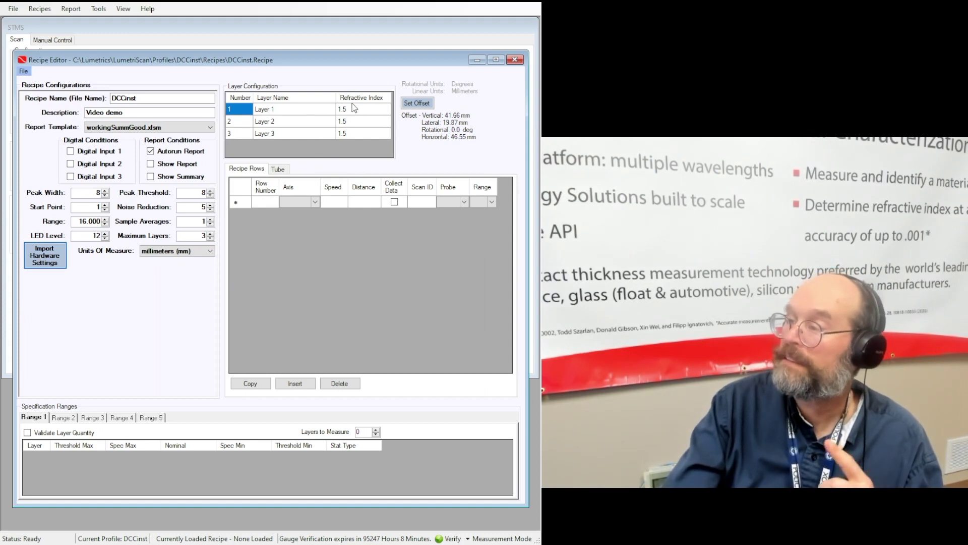
# - Rename recipe layers 1, 2 and 3 as top, air gap and bottom
pyautogui.click(278, 107)
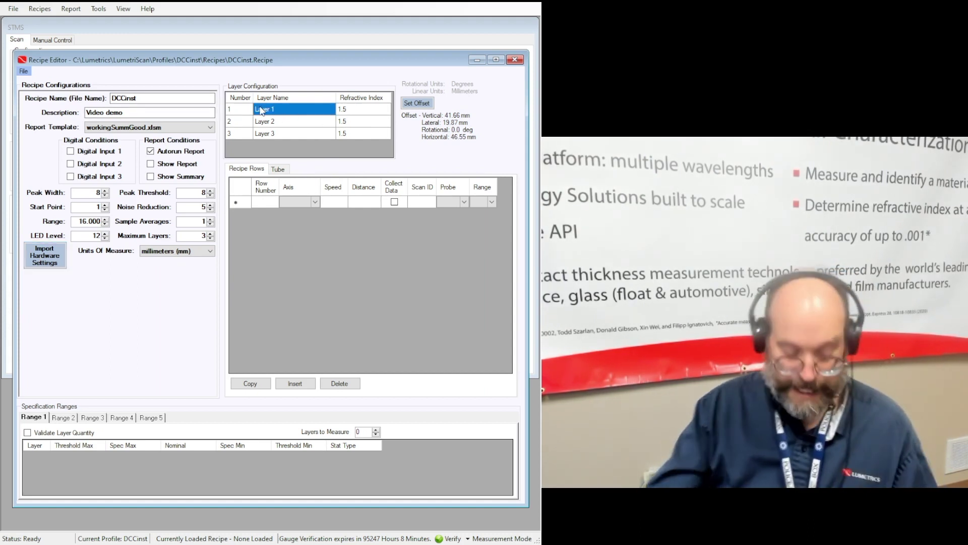
pyautogui.write('top')
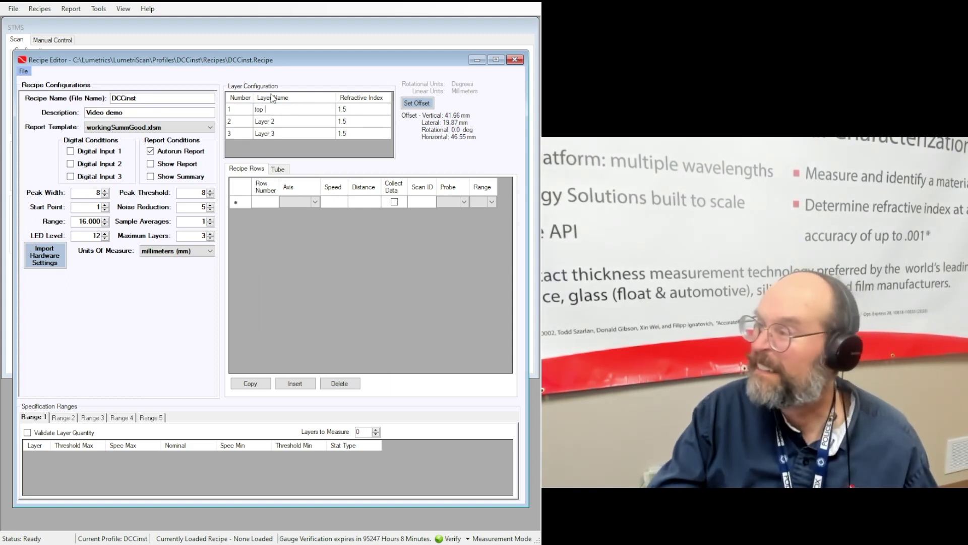
pyautogui.click(282, 122)
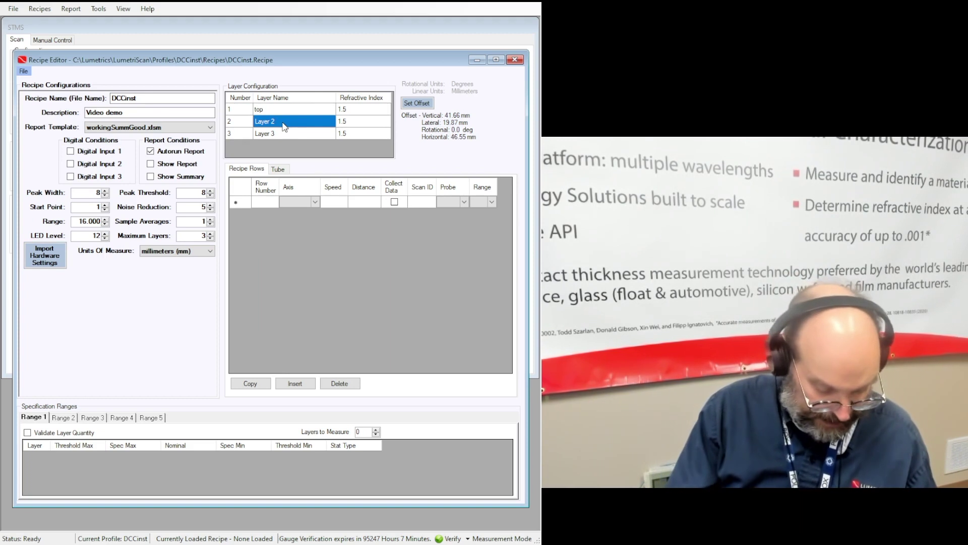
pyautogui.write('air')
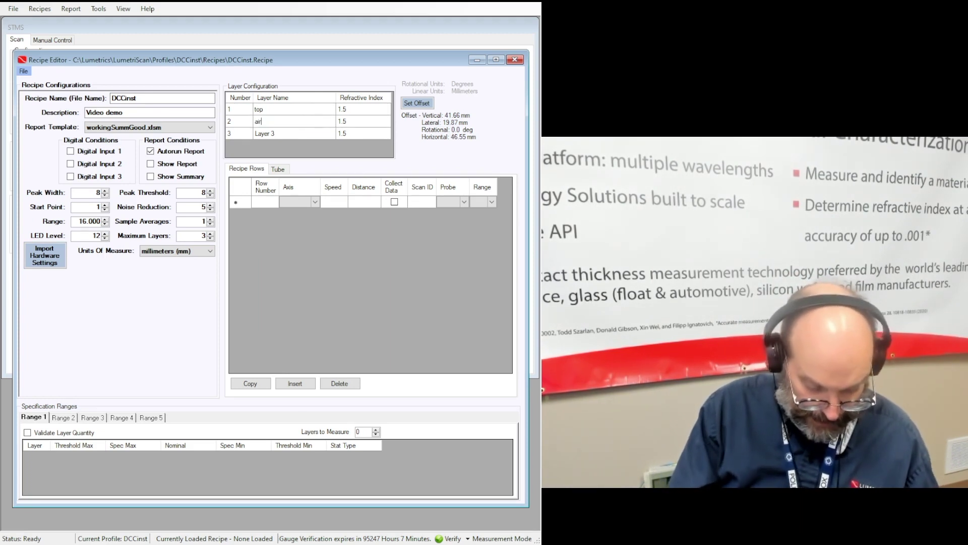
pyautogui.write(' gap')
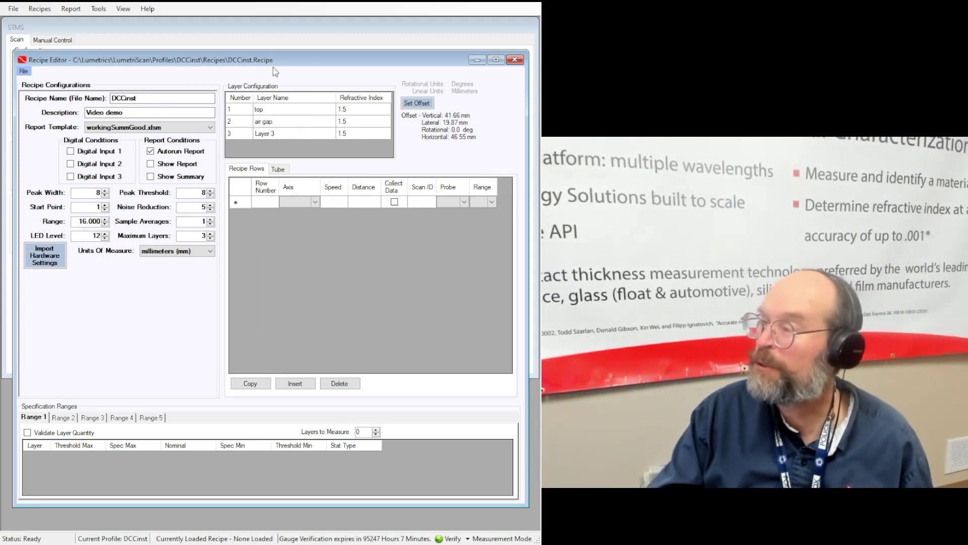
pyautogui.click(265, 134)
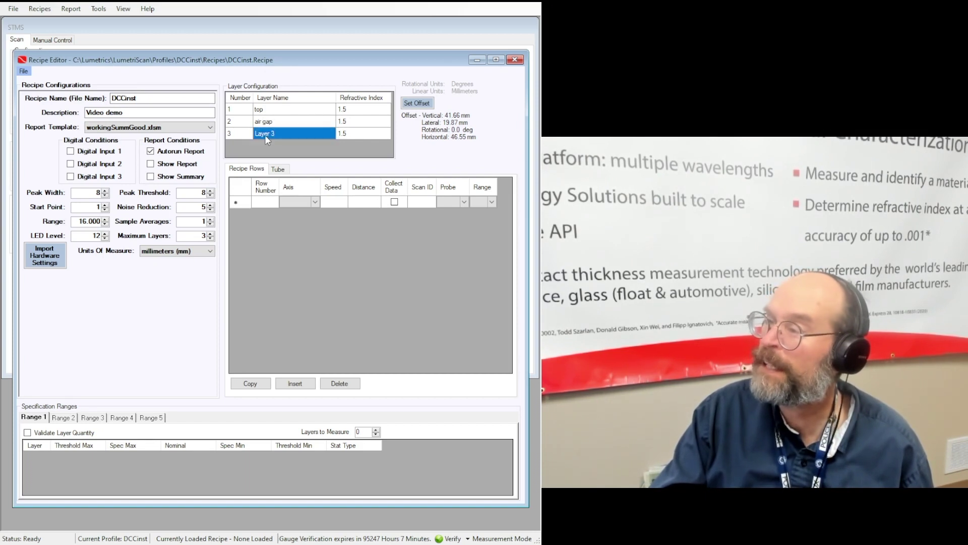
pyautogui.write('bottom')
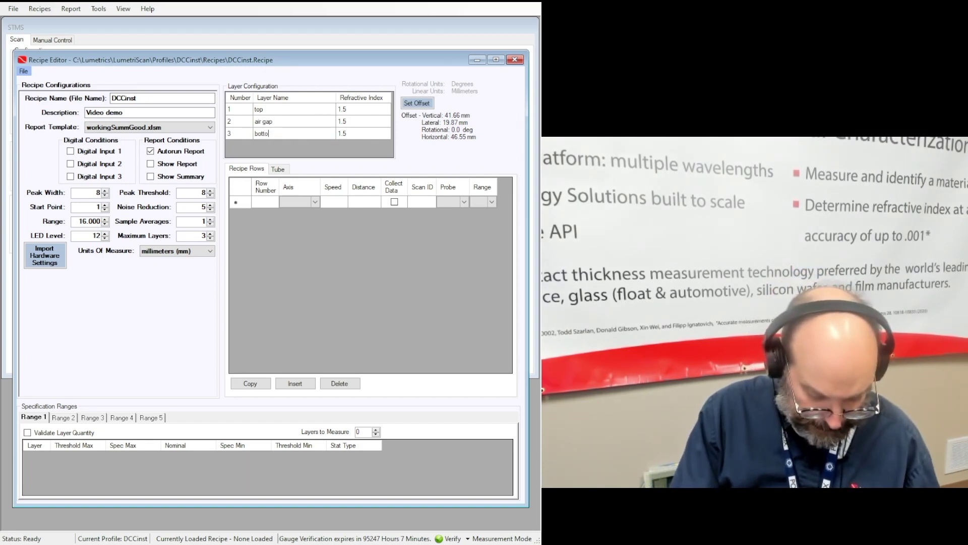
# - Set the air gap layer's refractive index to 1.0 and set the recipe's axis offset
pyautogui.click(309, 122)
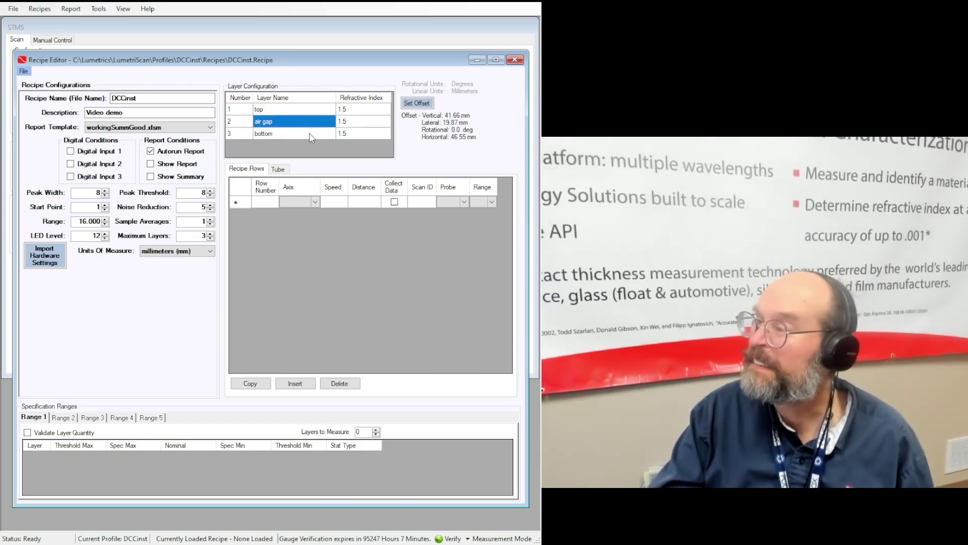
pyautogui.click(357, 123)
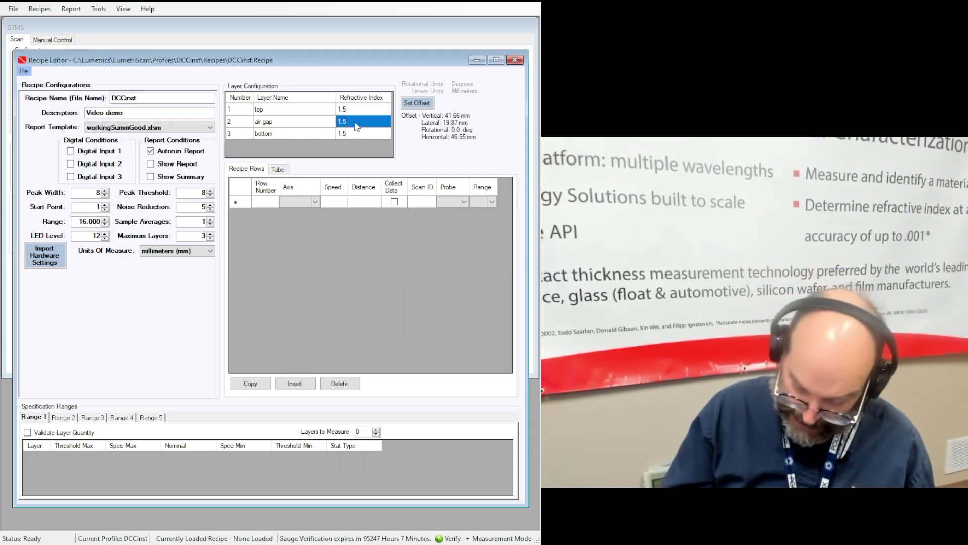
pyautogui.write('1.0')
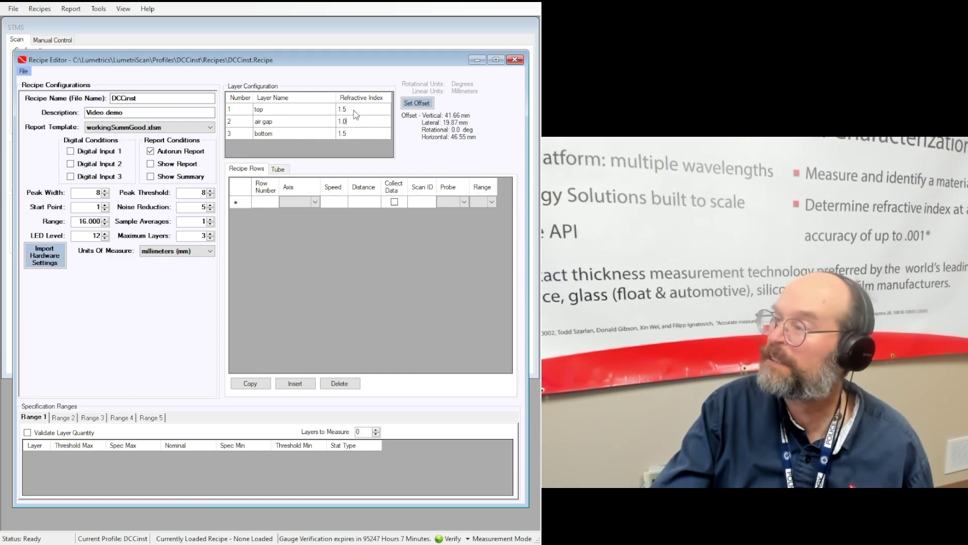
pyautogui.click(354, 110)
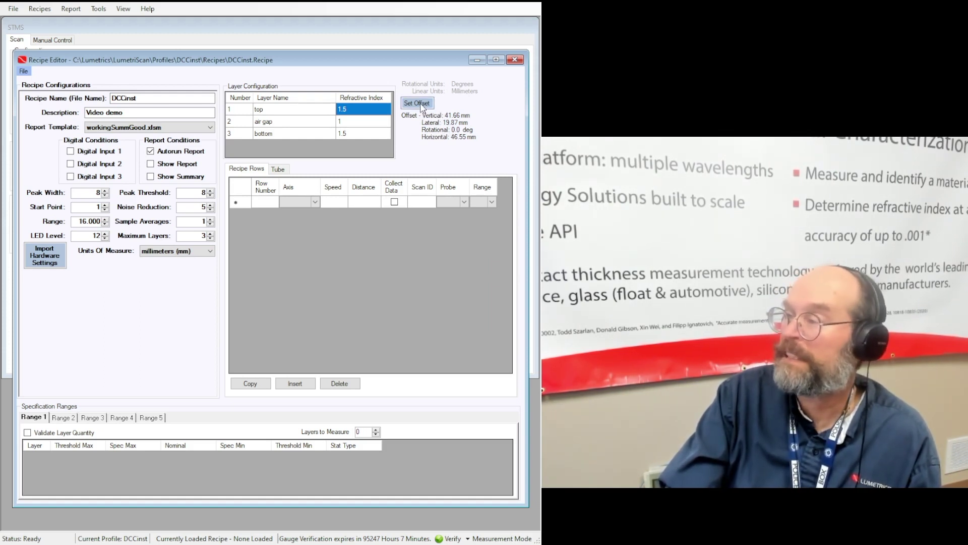
pyautogui.click(422, 104)
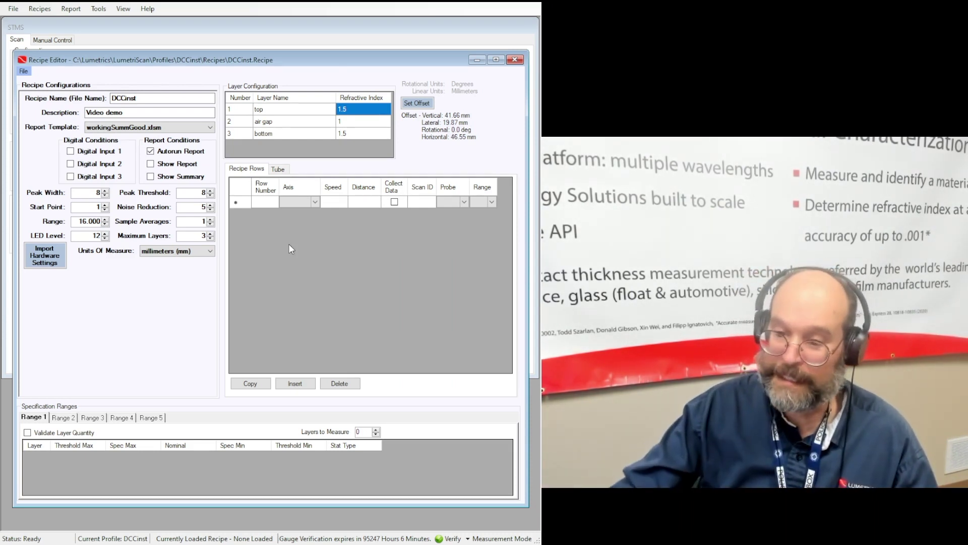
# - Add the first recipe row as a Lateral move with speed 4 and distance 1.5
pyautogui.click(318, 202)
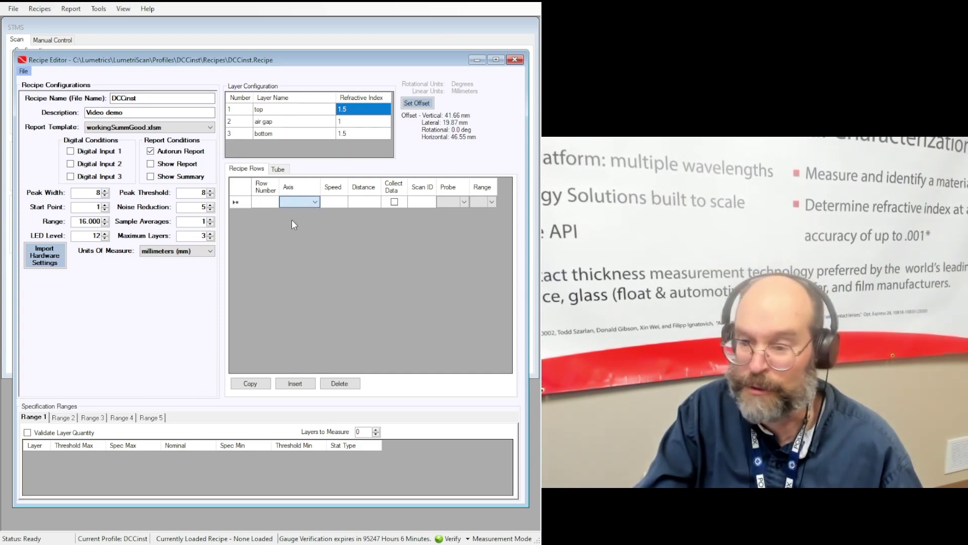
pyautogui.press('Down')
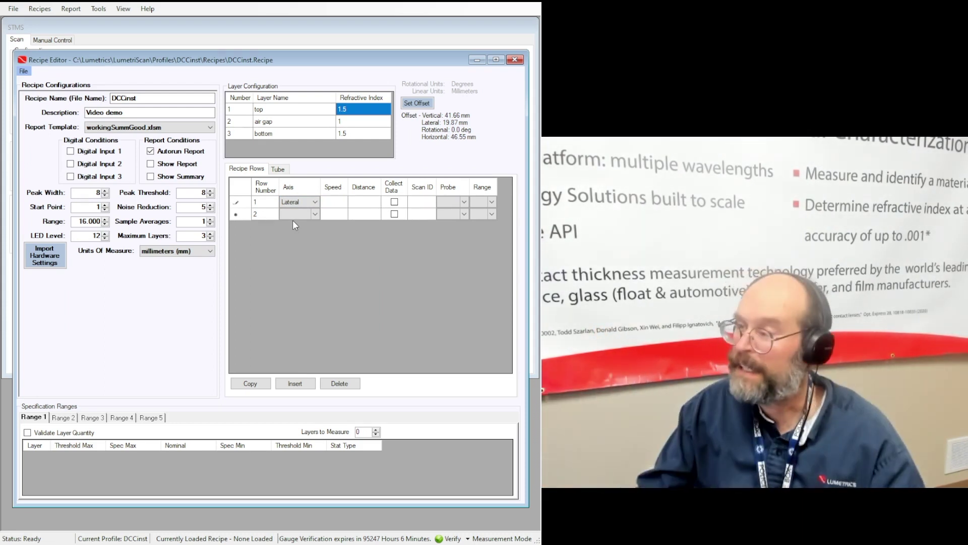
pyautogui.click(336, 206)
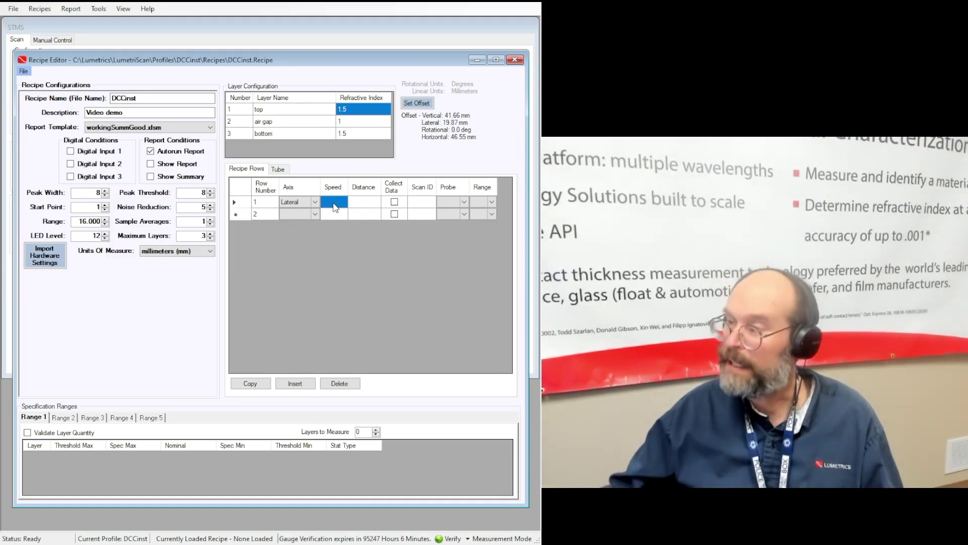
pyautogui.write('4')
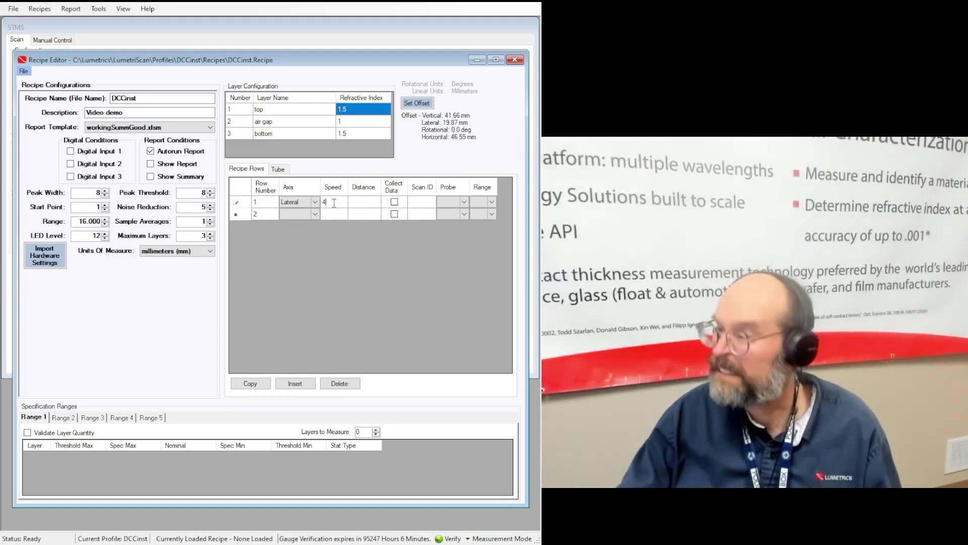
pyautogui.click(362, 203)
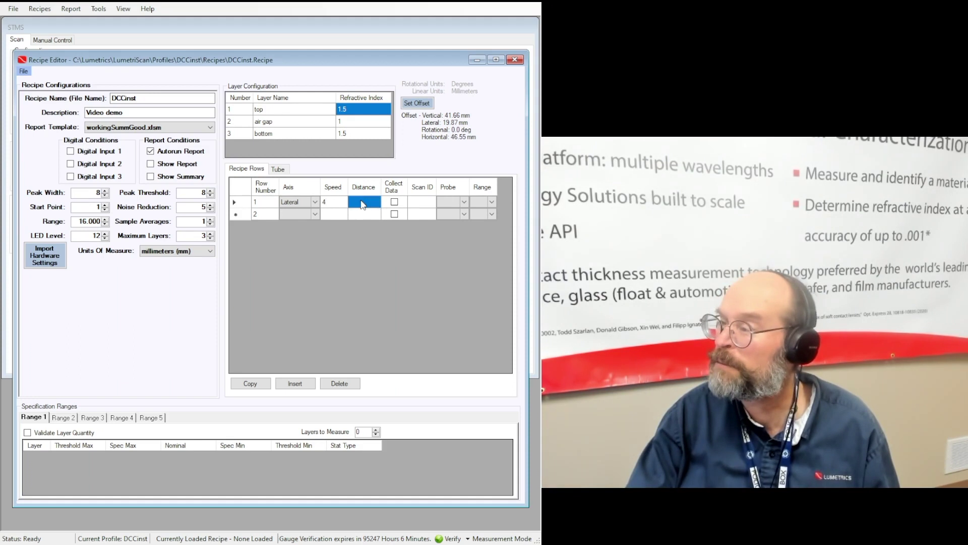
pyautogui.write('1.5')
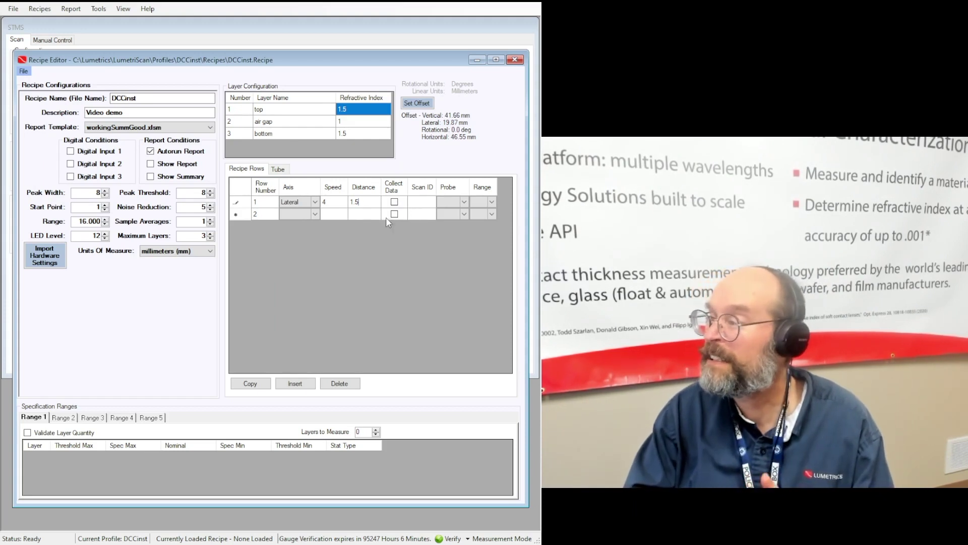
# - Add recipe row 2 as a Lateral move with speed .25 and distance -3
pyautogui.click(314, 215)
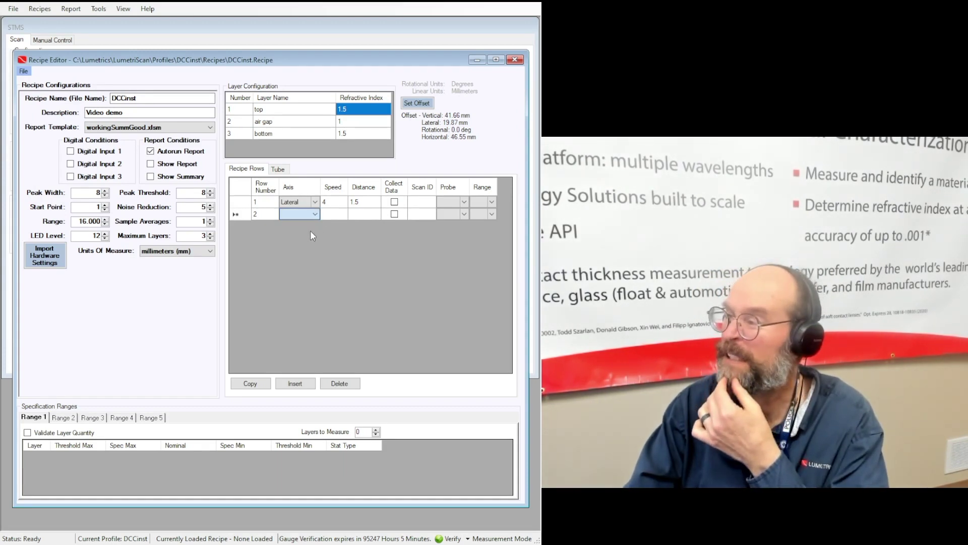
pyautogui.press('Down')
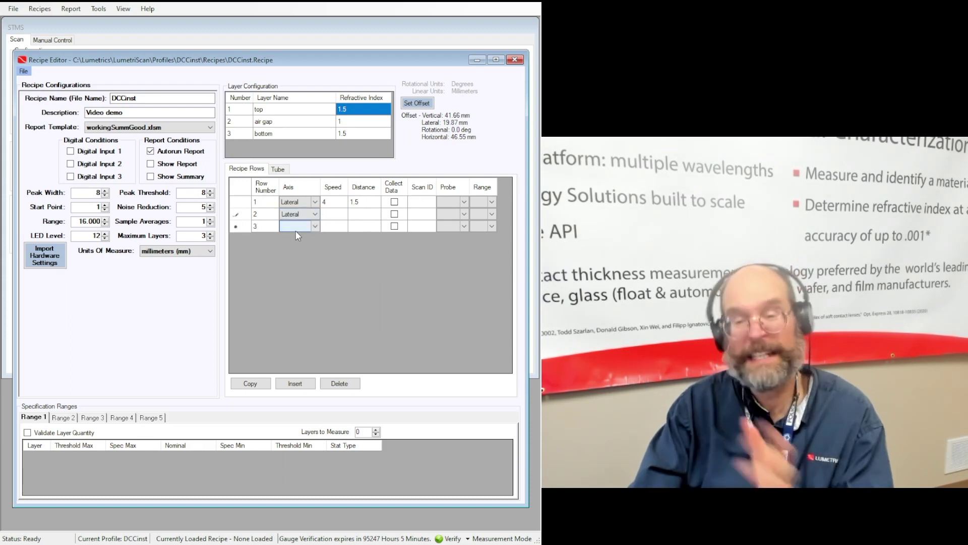
pyautogui.click(336, 217)
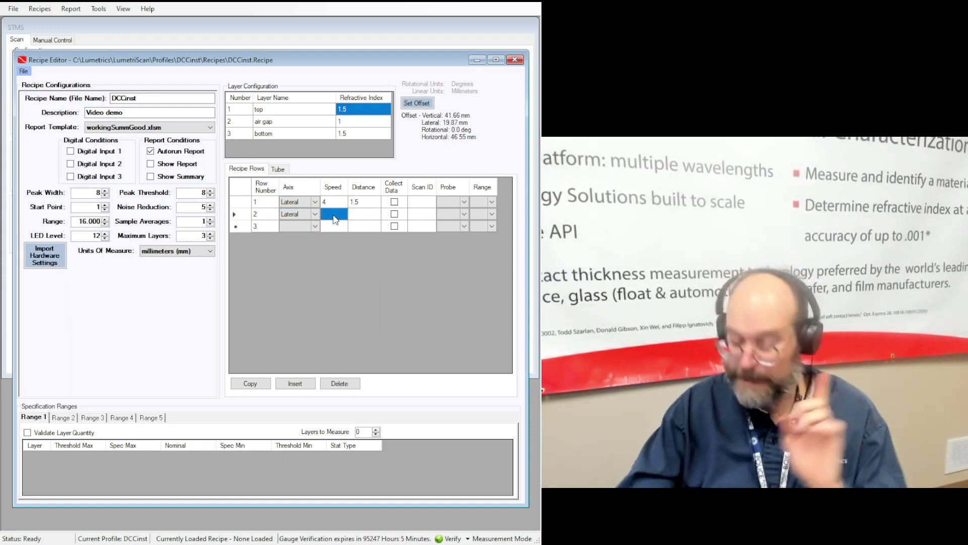
pyautogui.write('.25')
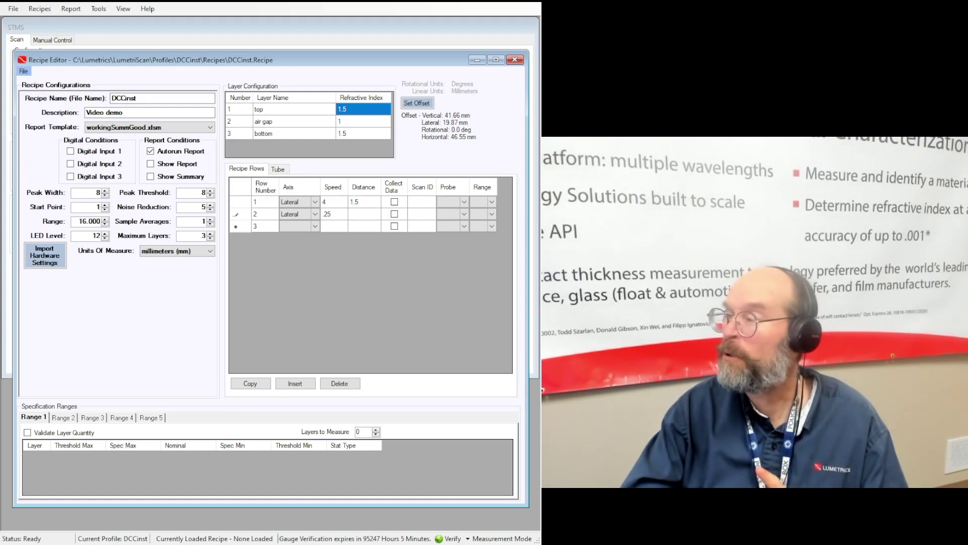
pyautogui.click(368, 220)
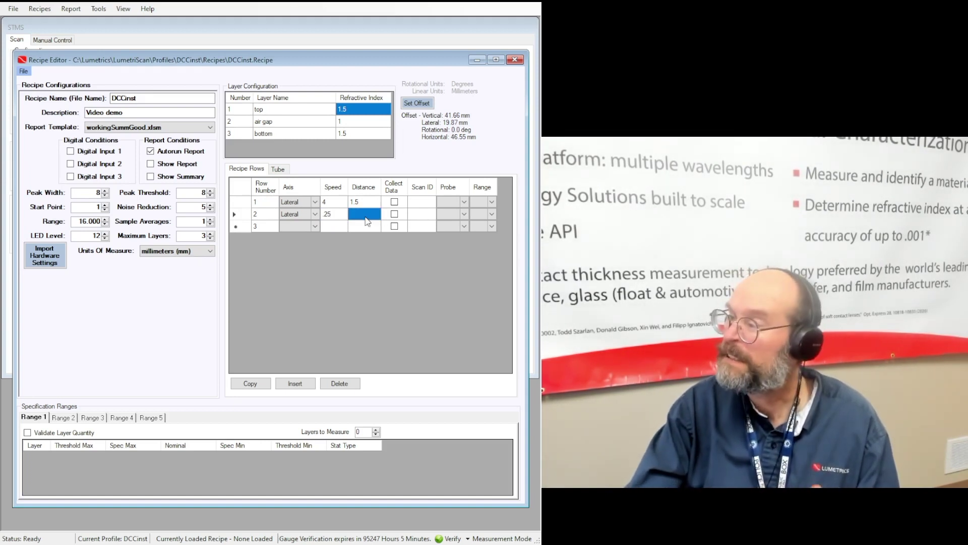
pyautogui.write('3')
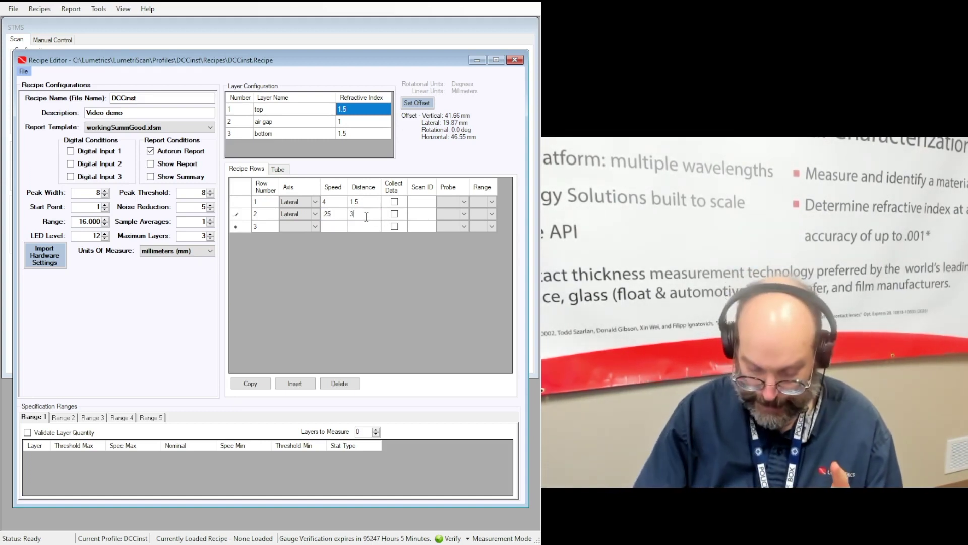
pyautogui.press('BackSpace')
pyautogui.write('-3')
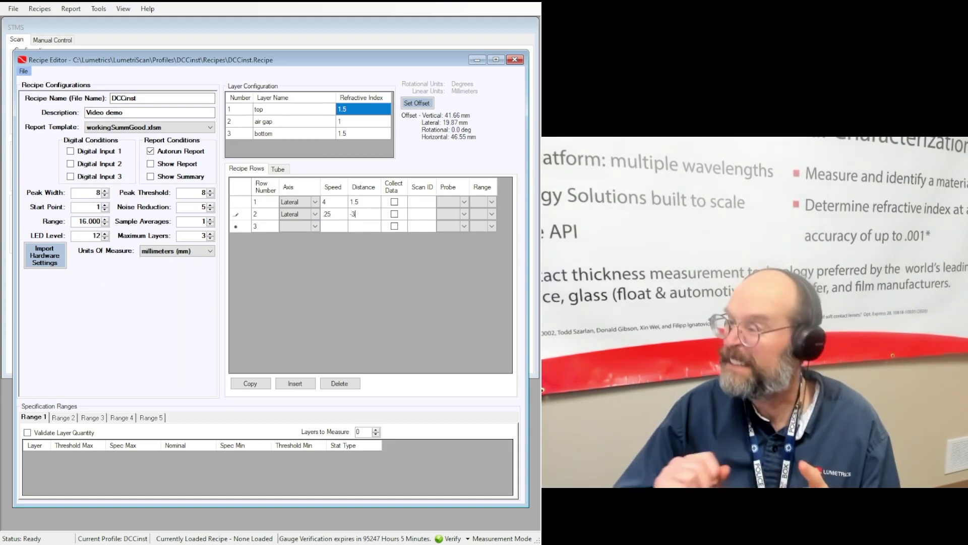
# - Enable data collection for recipe row 2 and give it scan ID 1
pyautogui.click(395, 214)
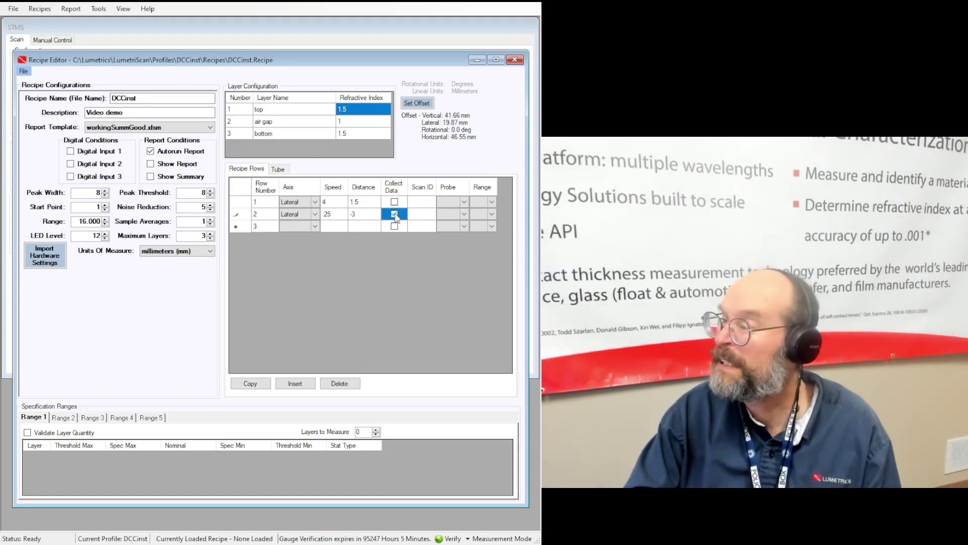
pyautogui.click(422, 216)
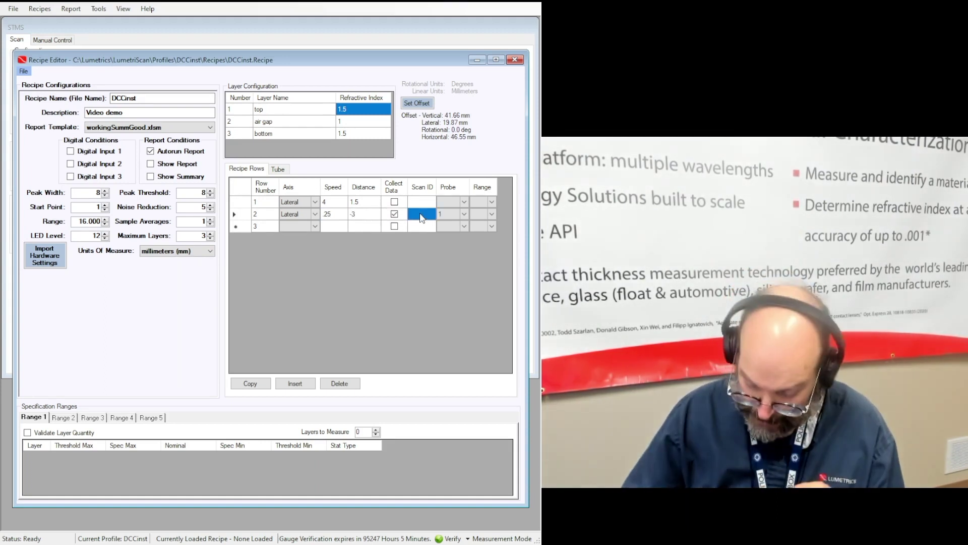
pyautogui.write('1')
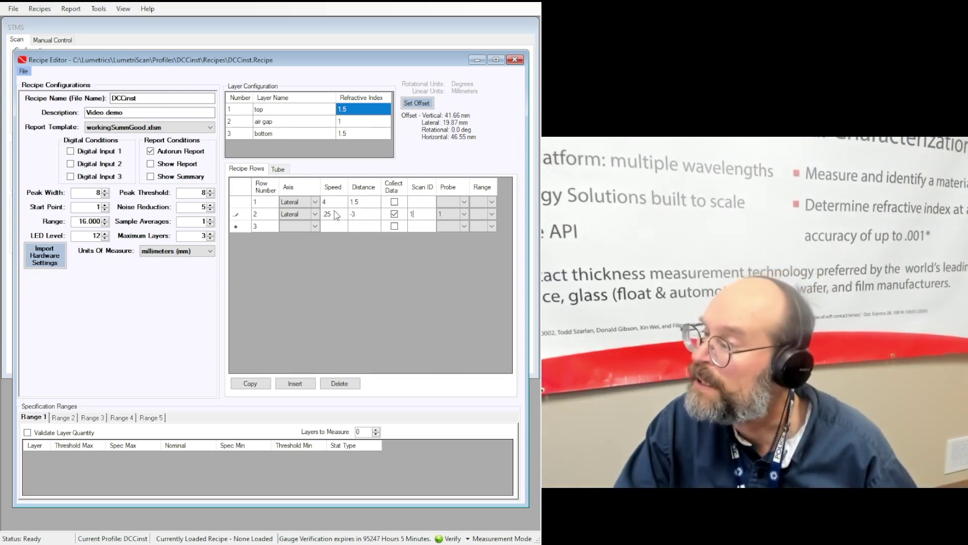
# - Add recipe row 3 as a Horizontal move with speed 10 and distance 10
pyautogui.click(316, 226)
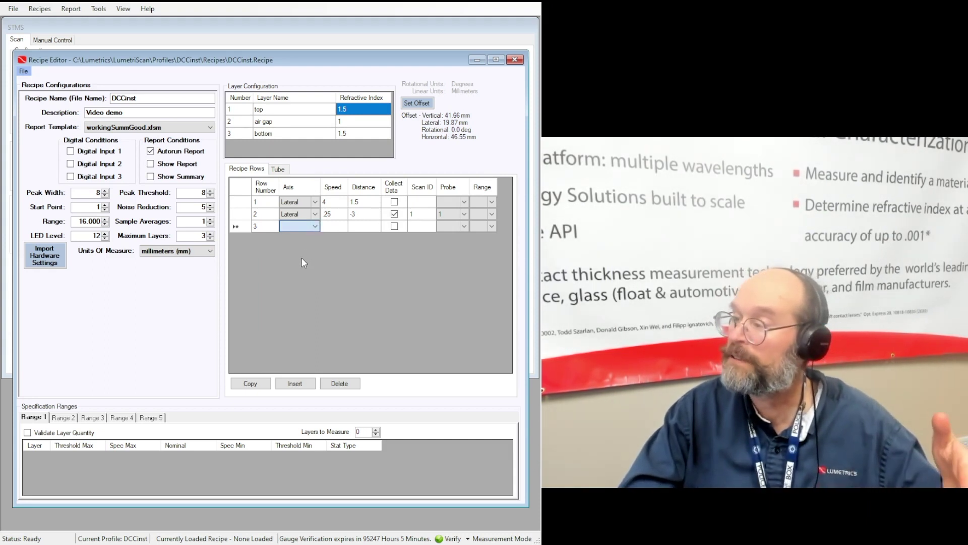
pyautogui.press('h')
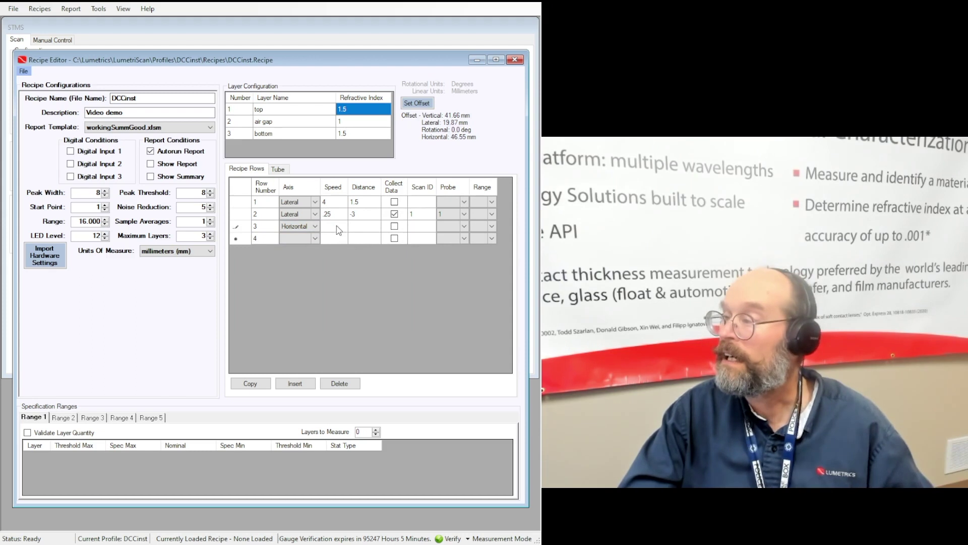
pyautogui.click(336, 227)
pyautogui.write('10')
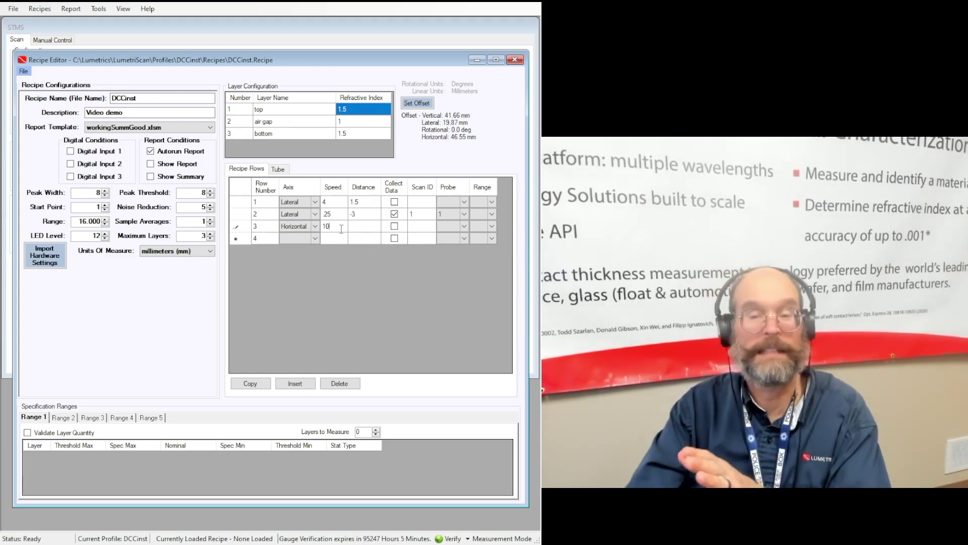
pyautogui.click(367, 228)
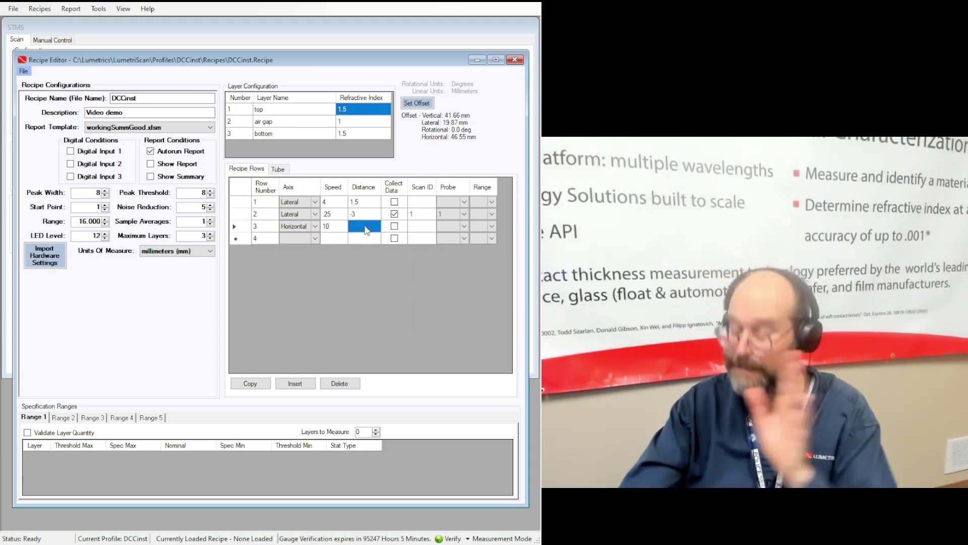
pyautogui.write('10')
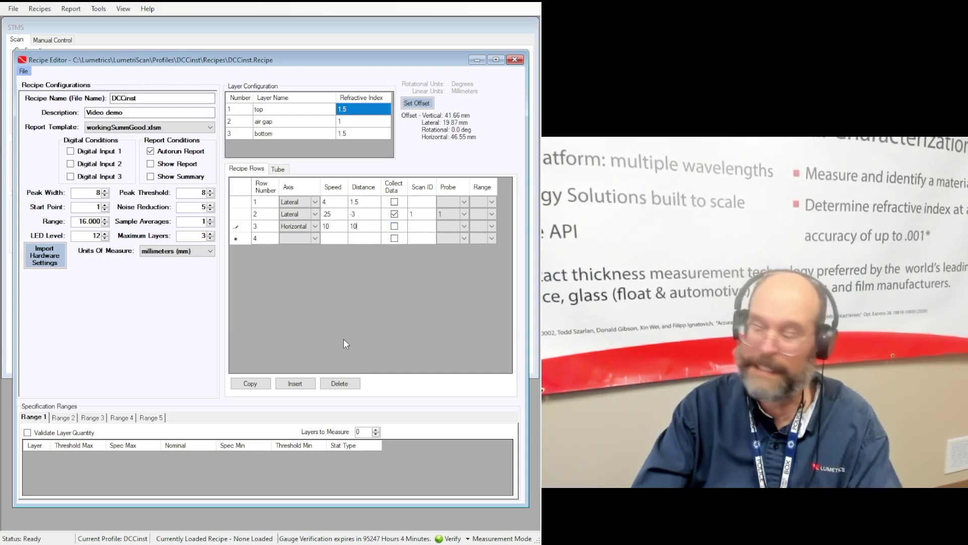
# - Add recipe row 4 as a Lateral move with speed .25 and distance 3
pyautogui.click(316, 238)
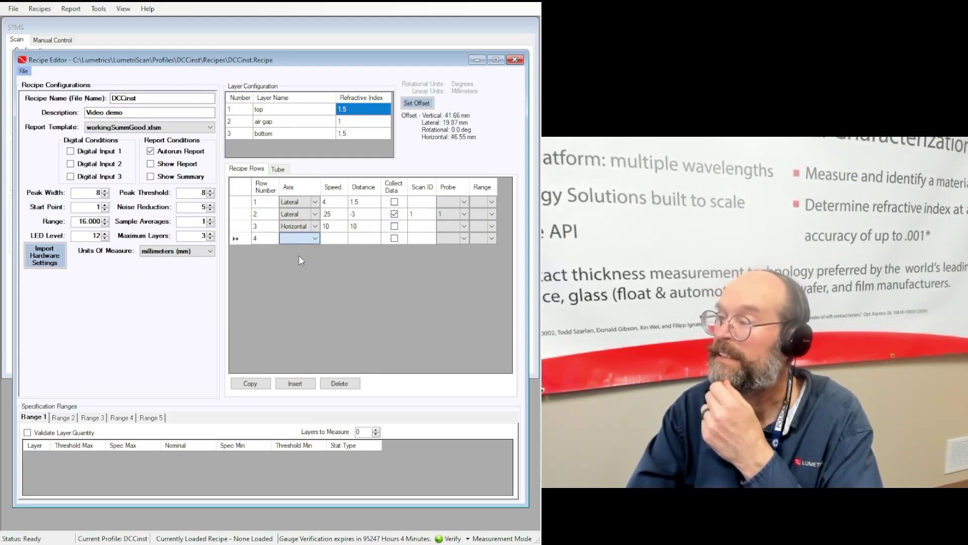
pyautogui.click(298, 255)
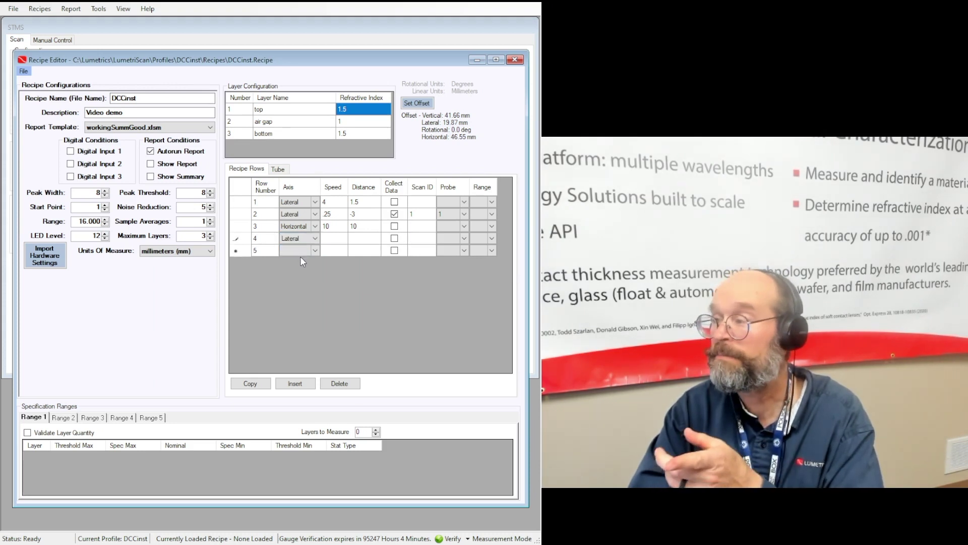
pyautogui.click(332, 243)
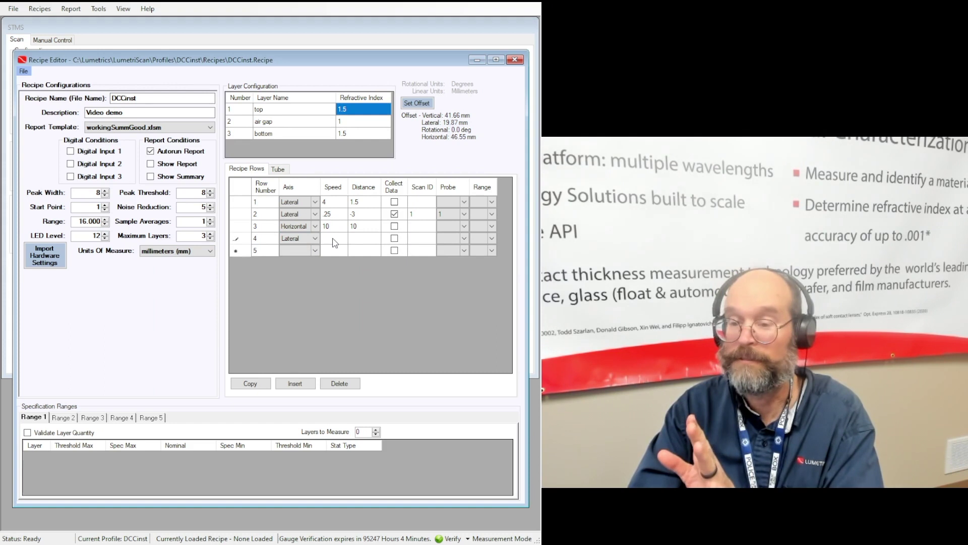
pyautogui.click(332, 241)
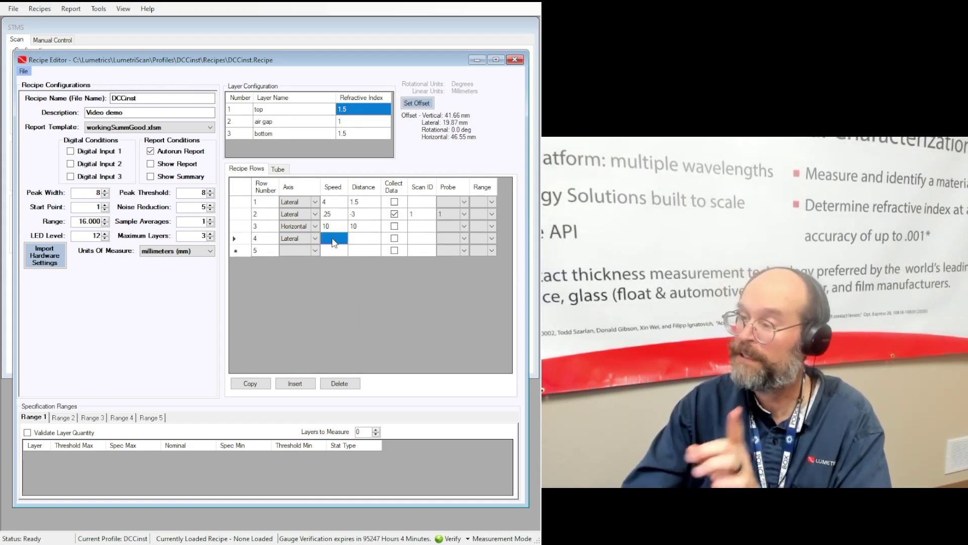
pyautogui.write('.25')
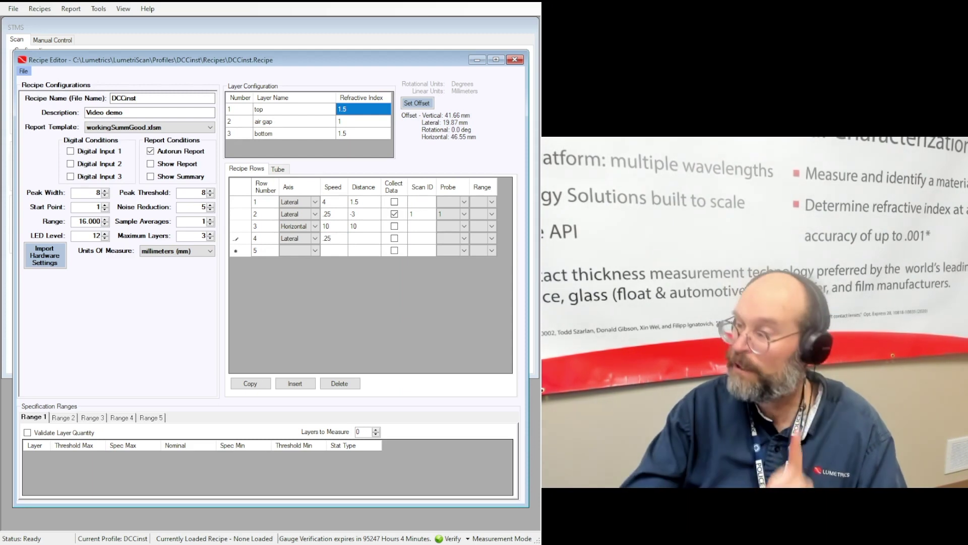
pyautogui.click(364, 241)
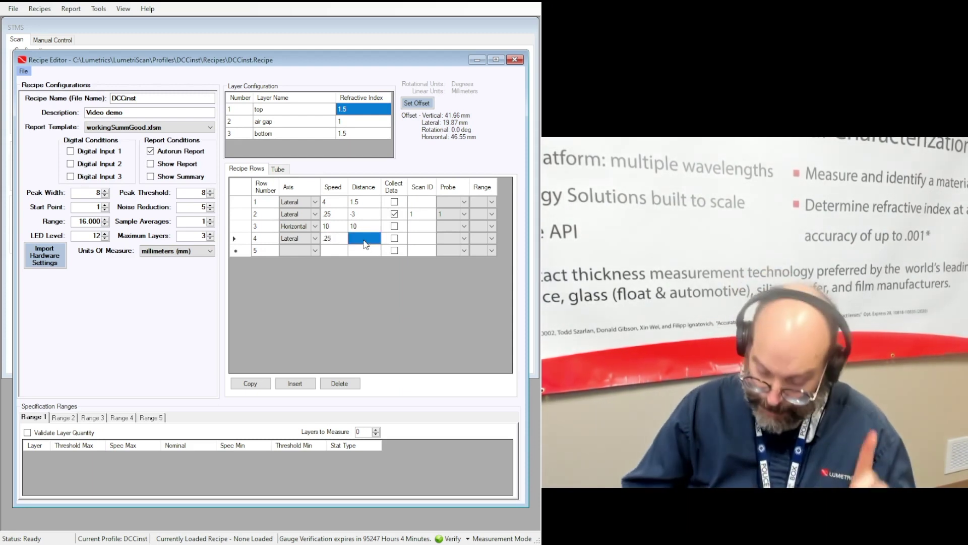
pyautogui.write('3')
# - Enable data collection for recipe row 4 and give it scan ID 2
pyautogui.click(395, 238)
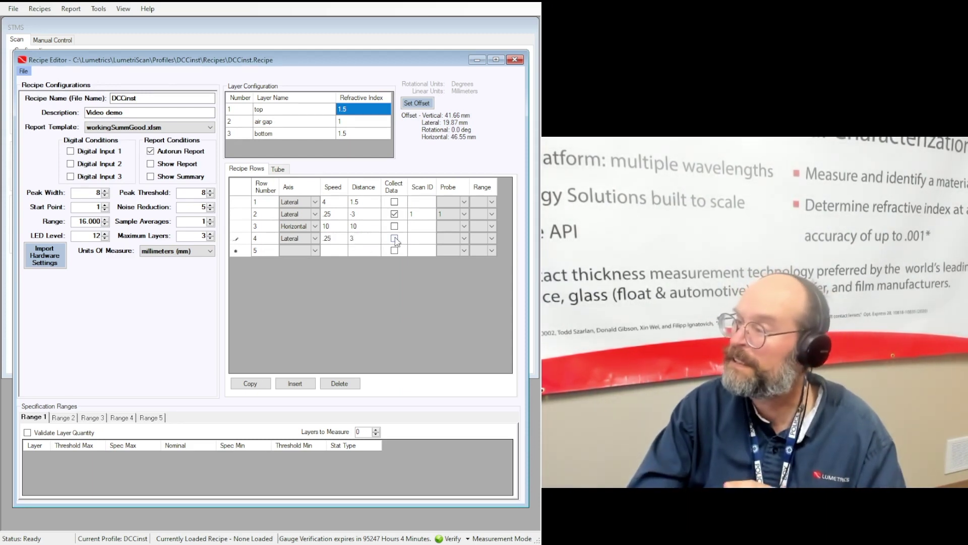
pyautogui.click(420, 240)
pyautogui.write('2')
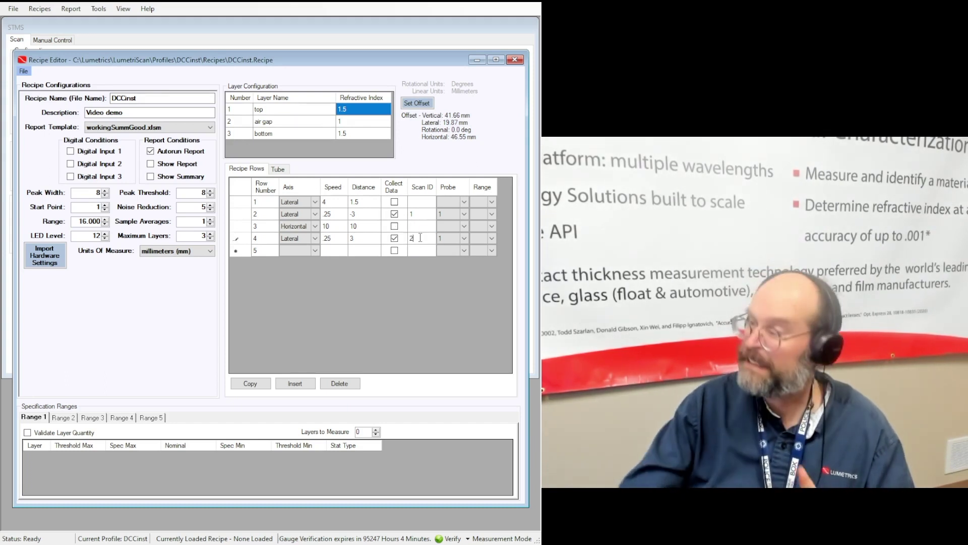
pyautogui.click(444, 242)
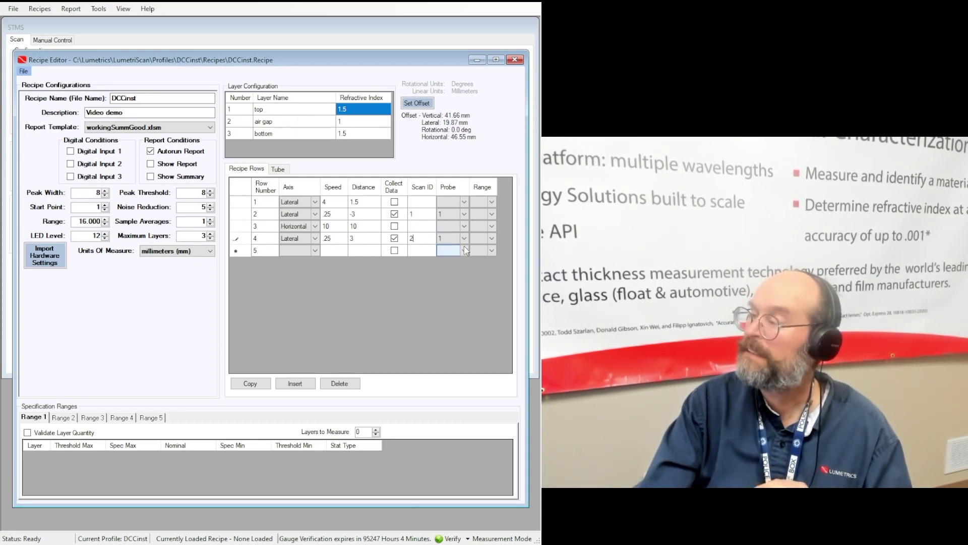
pyautogui.click(494, 241)
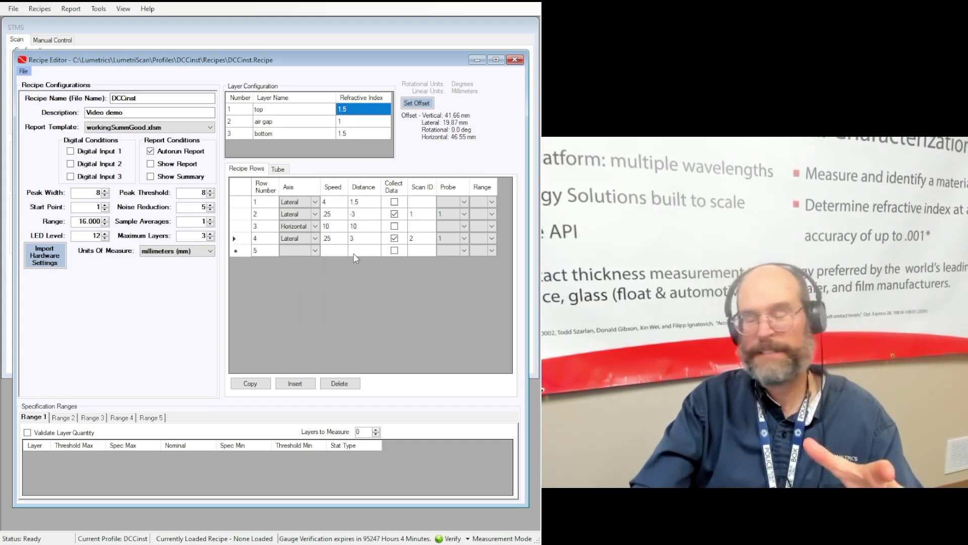
# - Add recipe row 5 as a Rotational move with speed 12 and distance 90
pyautogui.click(319, 249)
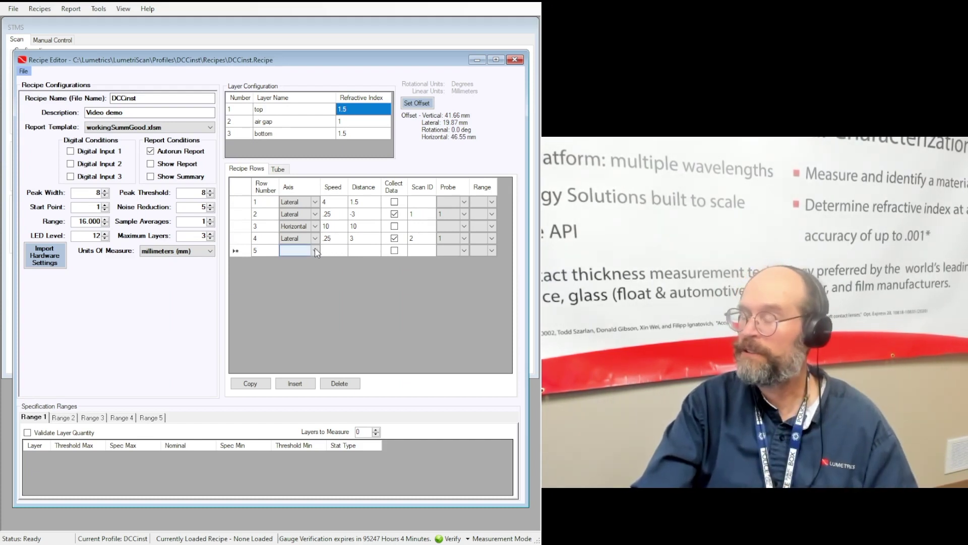
pyautogui.click(317, 252)
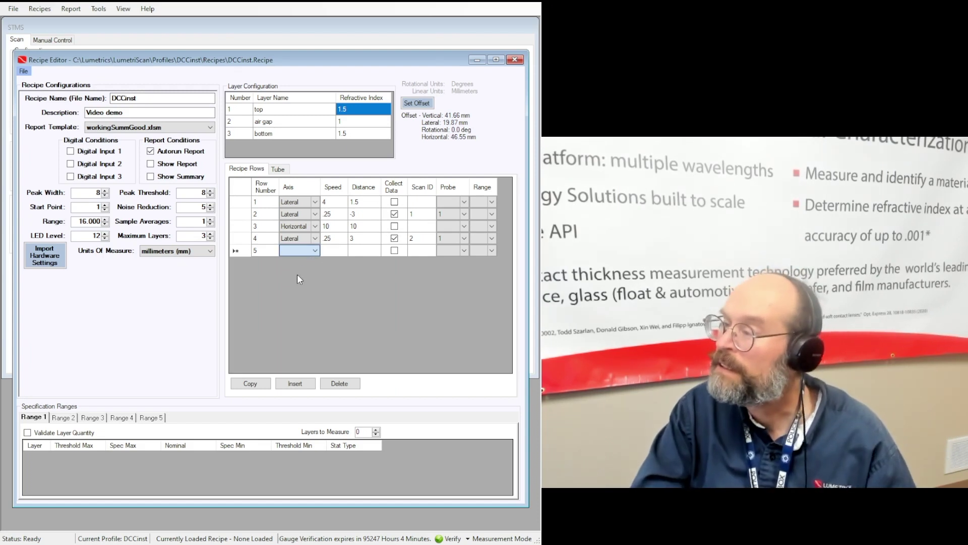
pyautogui.press('r')
pyautogui.click(337, 251)
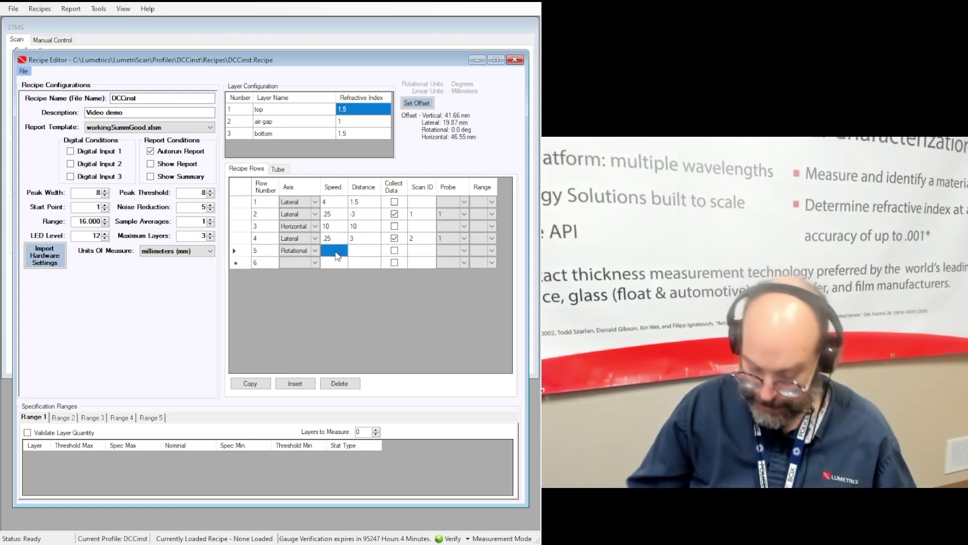
pyautogui.write('12')
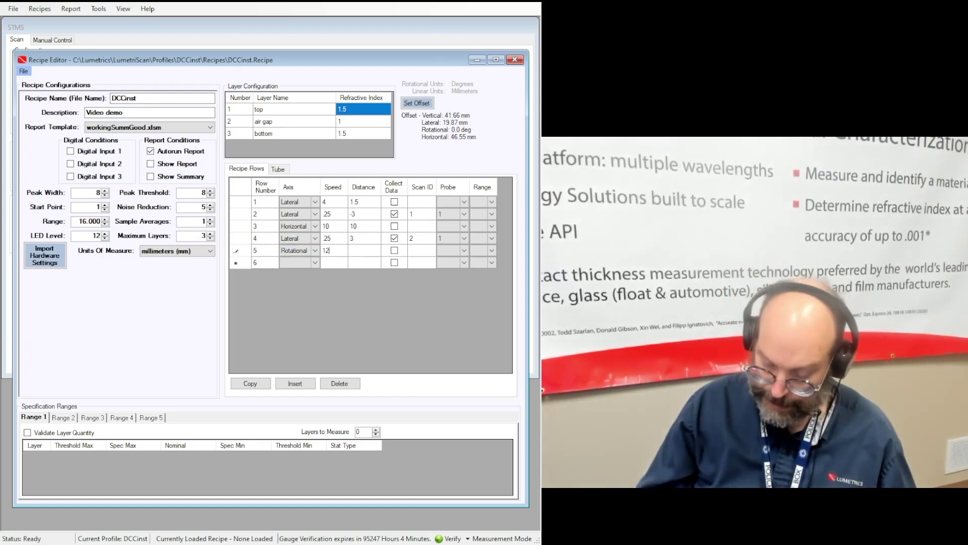
pyautogui.click(356, 252)
pyautogui.write('90')
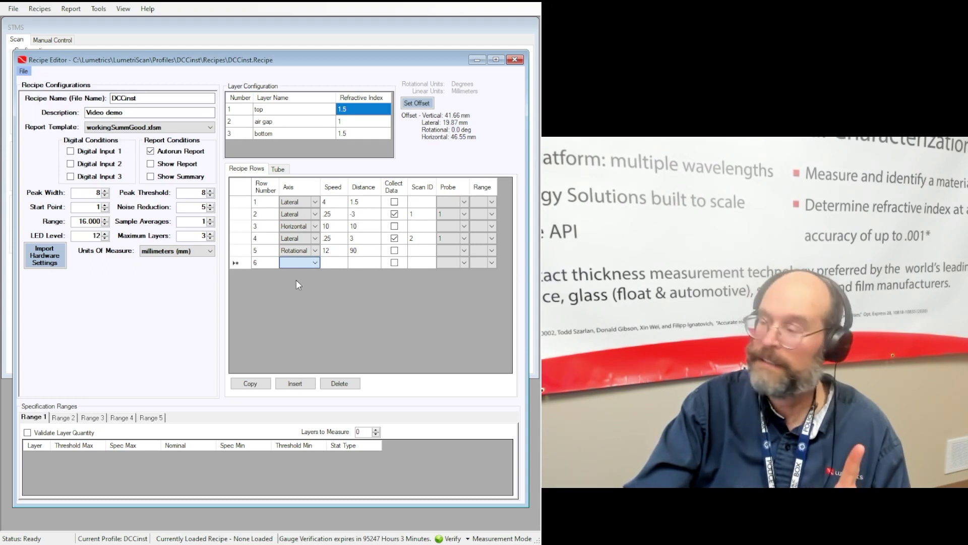
# - Add recipe row 6 as a Lateral move with speed .25 and distance -3
pyautogui.press('l')
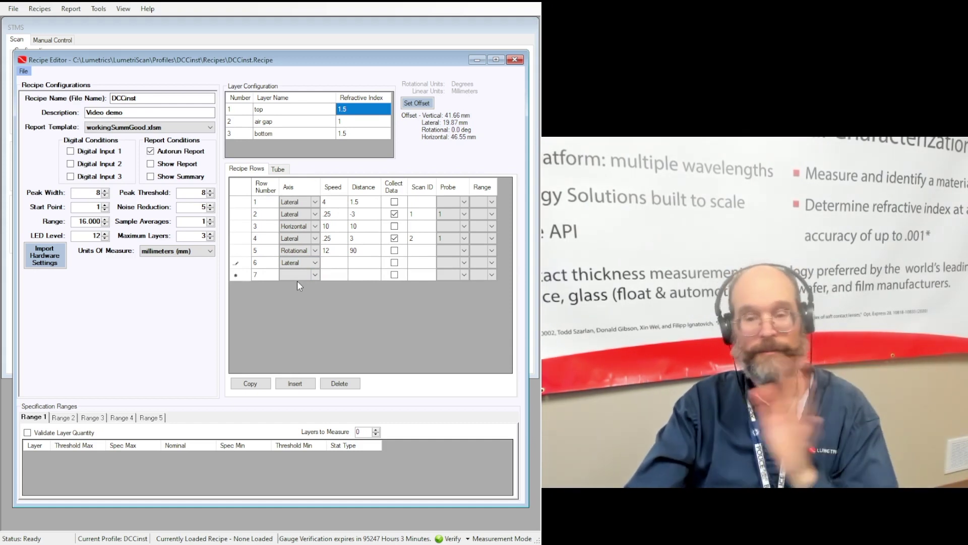
pyautogui.click(333, 263)
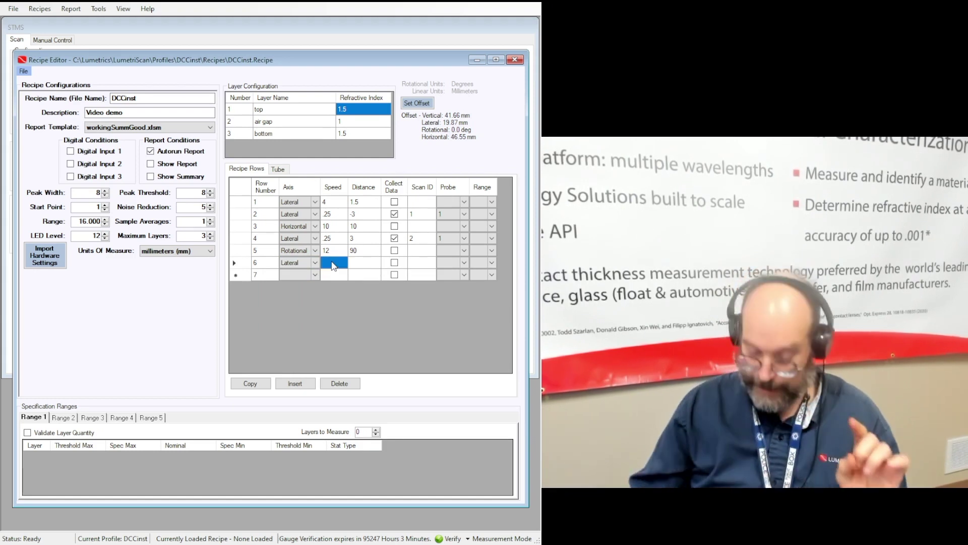
pyautogui.write('.25')
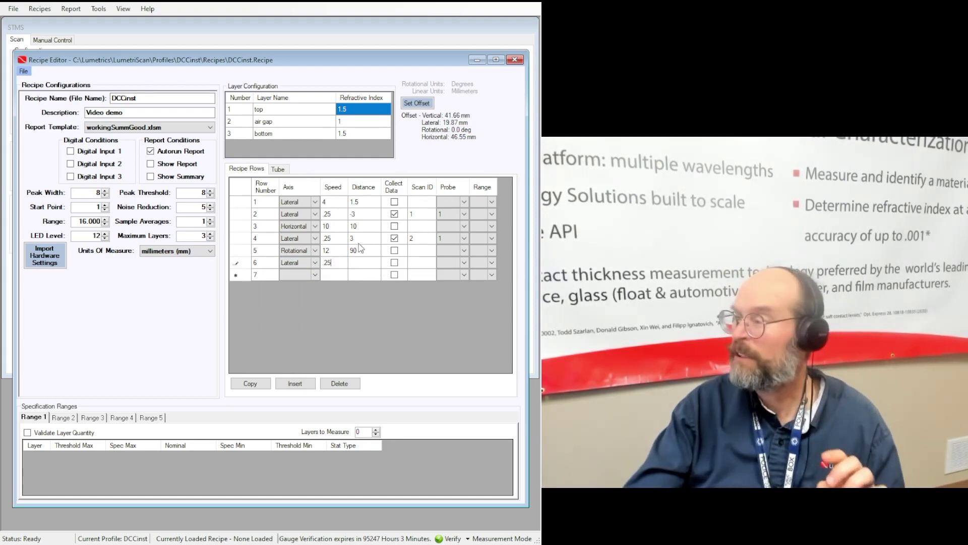
pyautogui.click(359, 263)
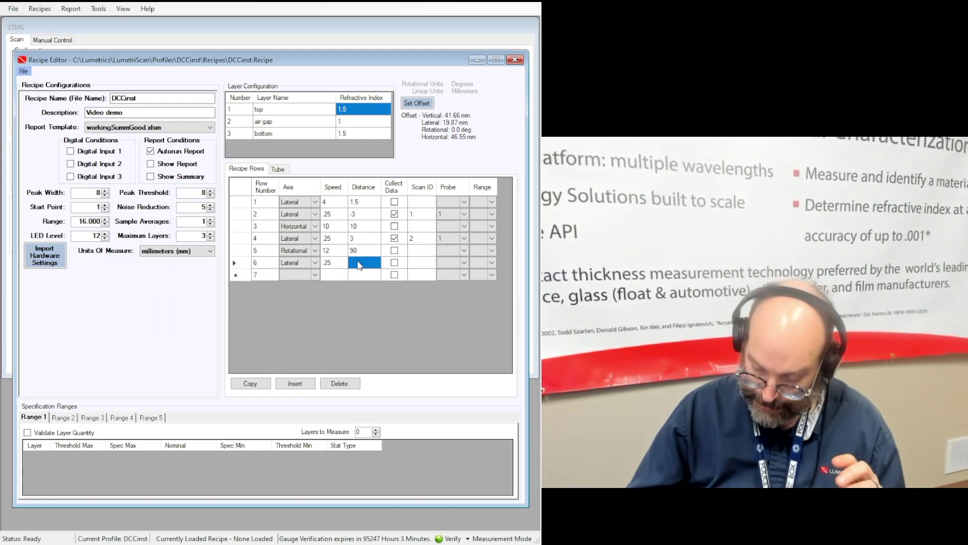
pyautogui.write('-3')
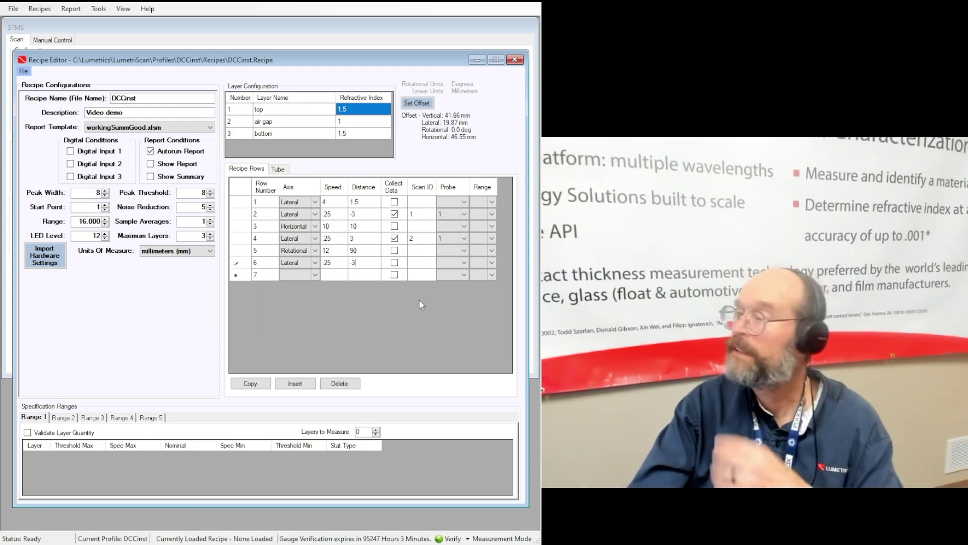
# - Enable data collection for recipe row 6 and give it scan ID 3
pyautogui.click(394, 263)
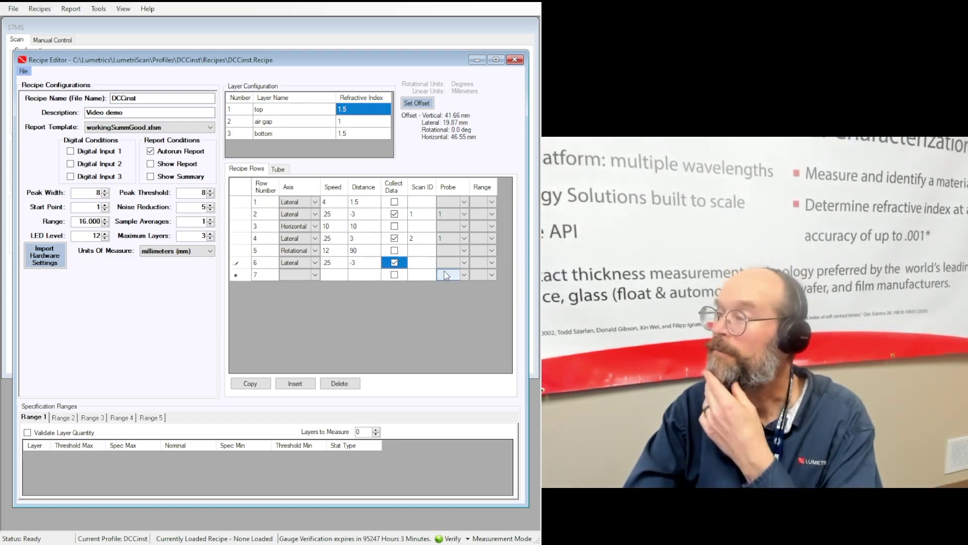
pyautogui.click(417, 264)
pyautogui.write('3')
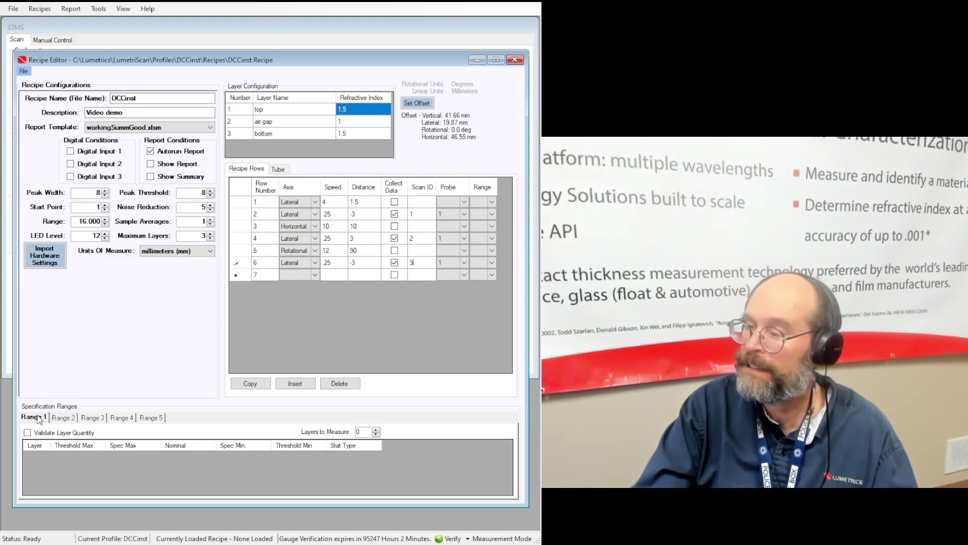
# - Set the number of layers to measure in specification Range 1 to 3
pyautogui.click(38, 420)
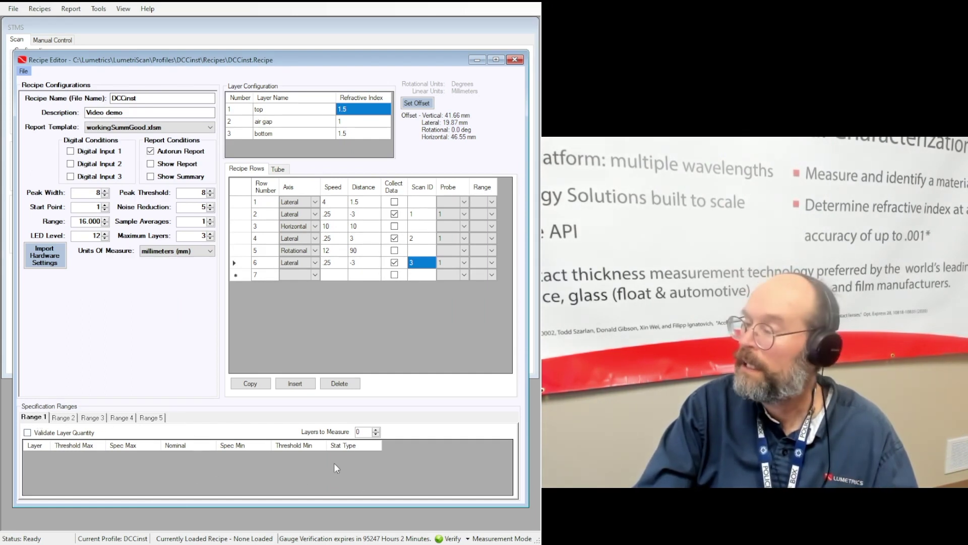
pyautogui.click(375, 429)
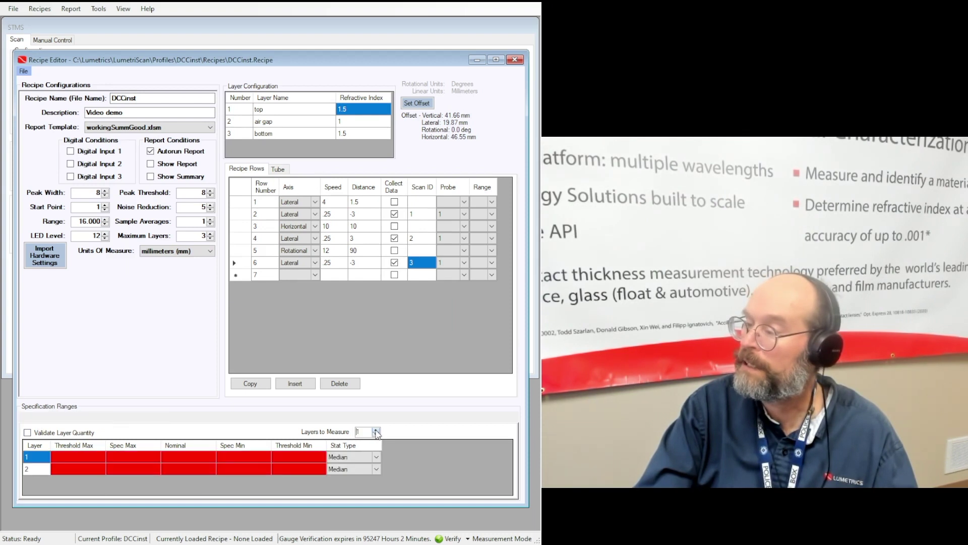
pyautogui.click(376, 430)
pyautogui.click(376, 429)
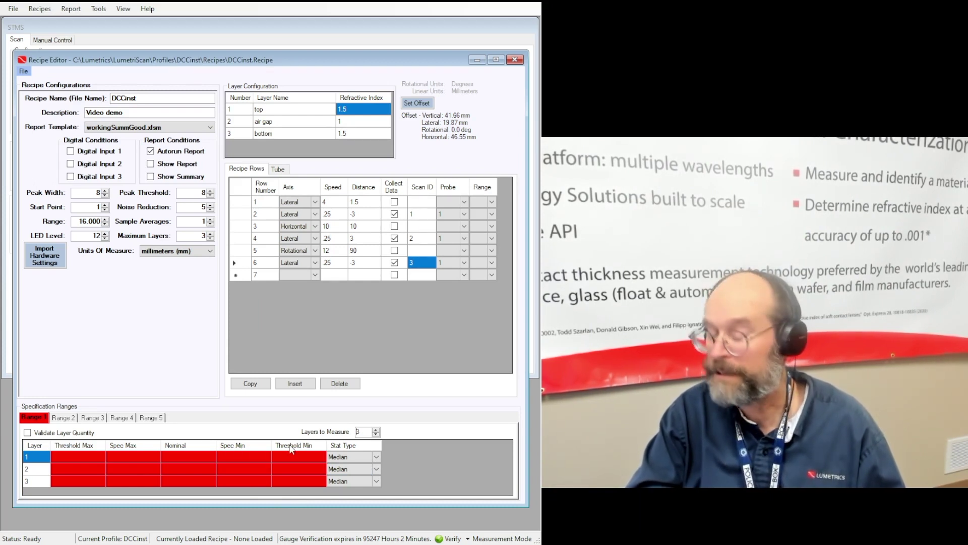
# - Set layer 1's threshold max to 1.1 and spec max to 1.0 in specification Range 1
pyautogui.click(59, 459)
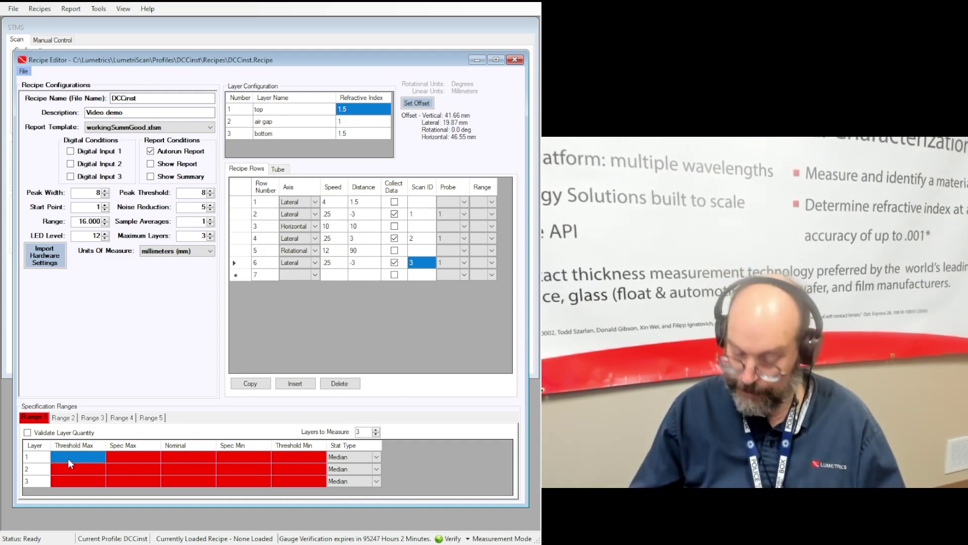
pyautogui.click(68, 458)
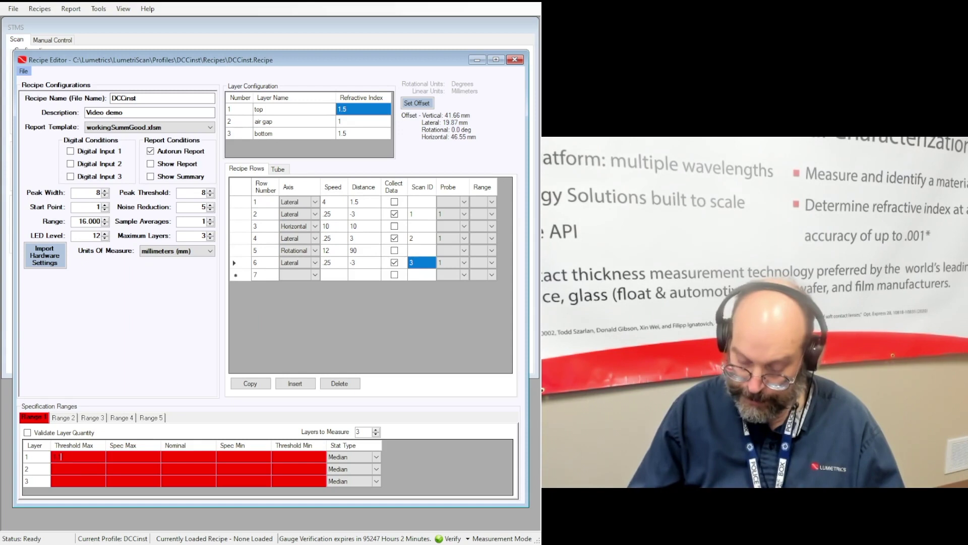
pyautogui.write('1.1')
pyautogui.press('Tab')
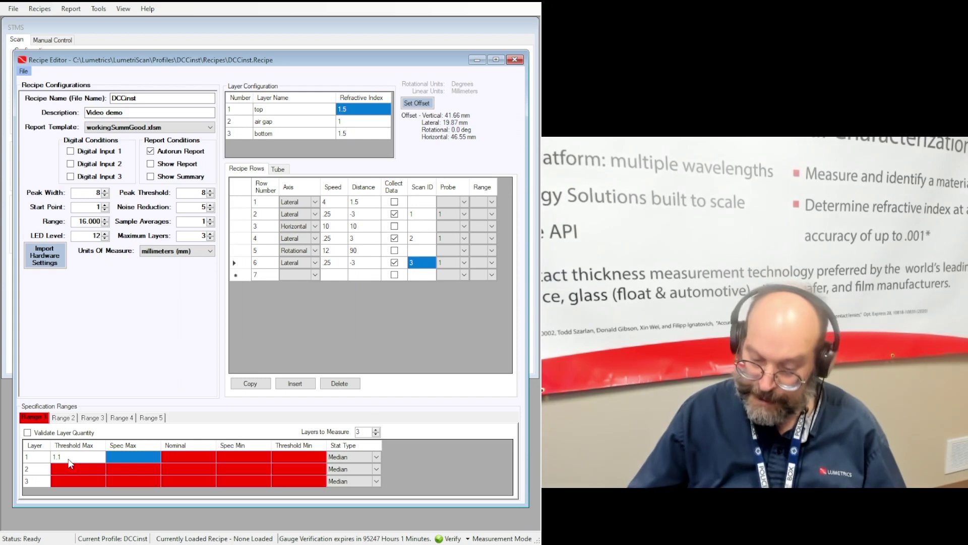
pyautogui.click(113, 456)
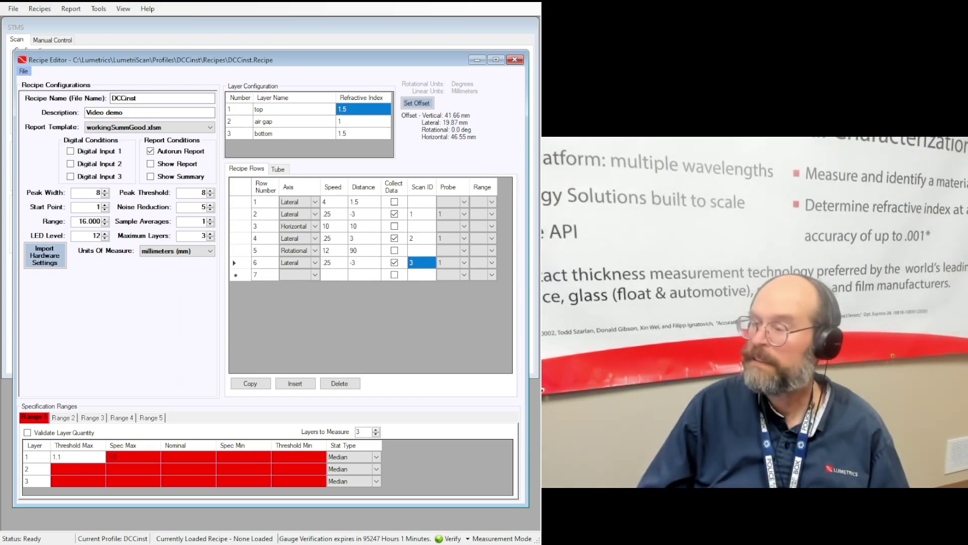
pyautogui.write('1.0')
pyautogui.press('Tab')
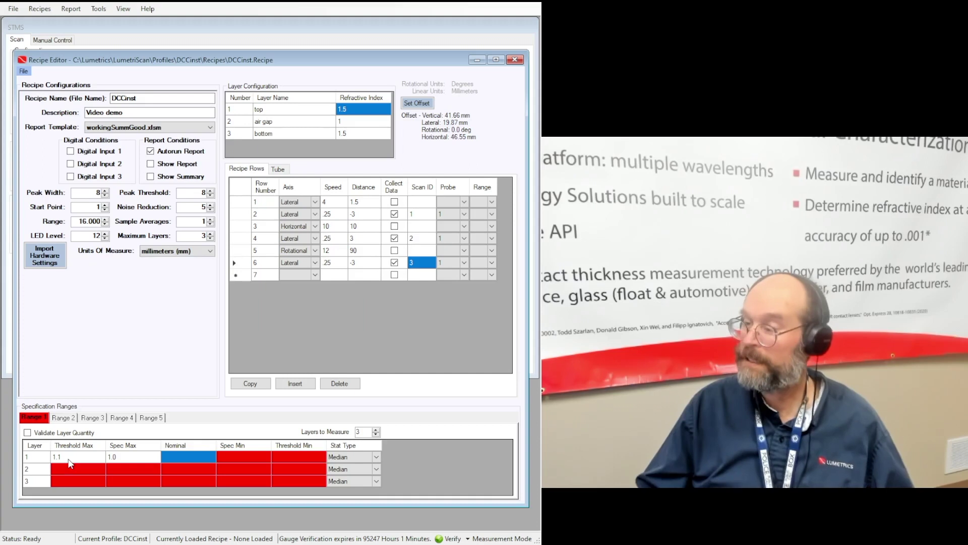
# - Set layer 1's nominal to .9, spec min to .8 and threshold min to .7 in Range 1
pyautogui.press('F2')
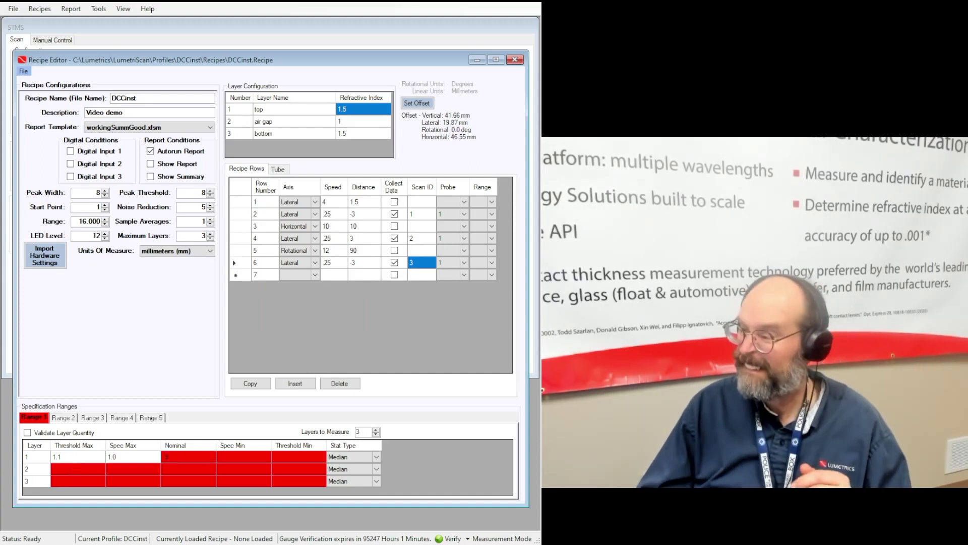
pyautogui.press('Tab')
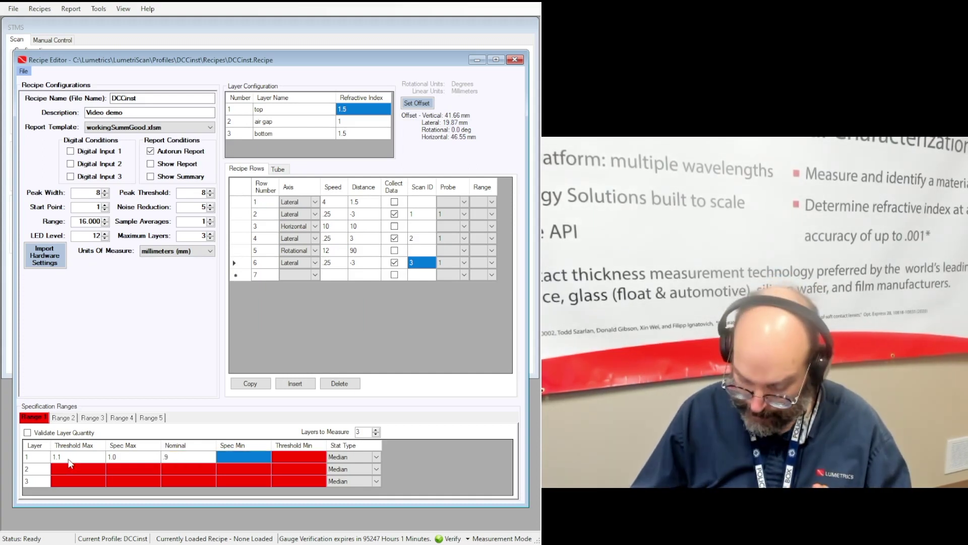
pyautogui.write('.')
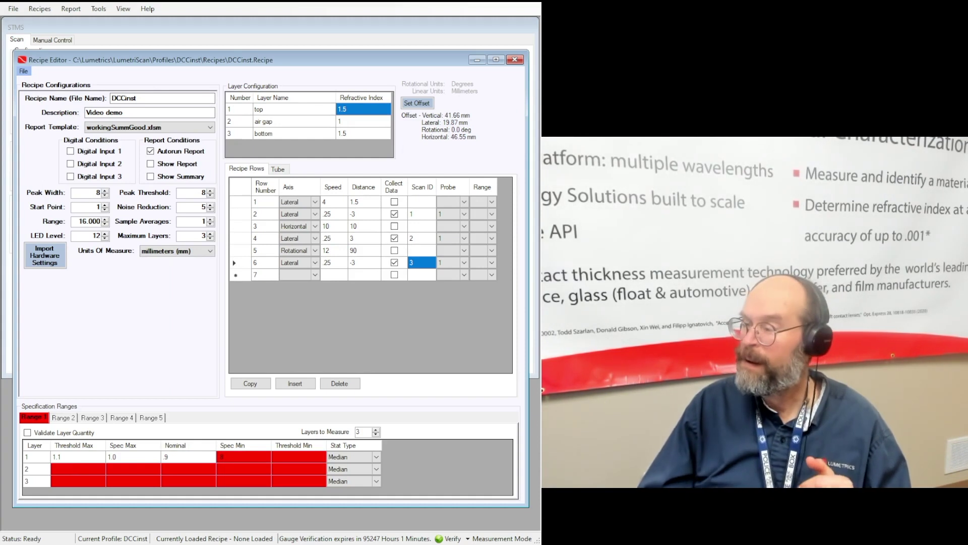
pyautogui.write('8')
pyautogui.press('Tab')
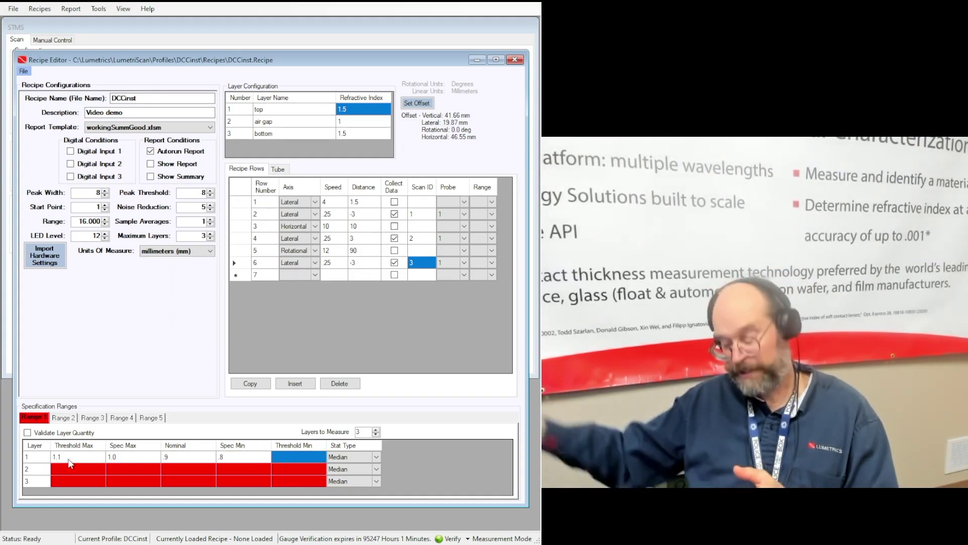
pyautogui.write('.')
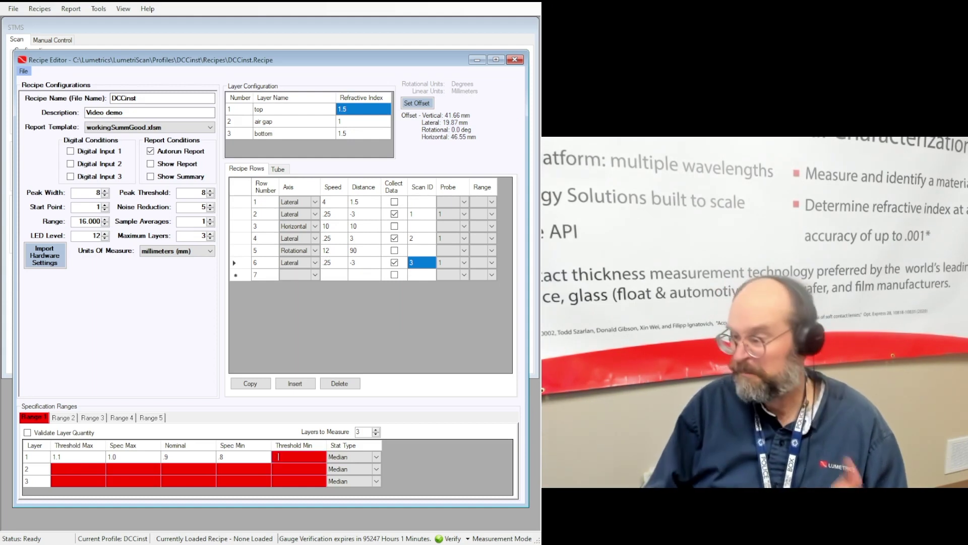
pyautogui.write('7')
pyautogui.press('Return')
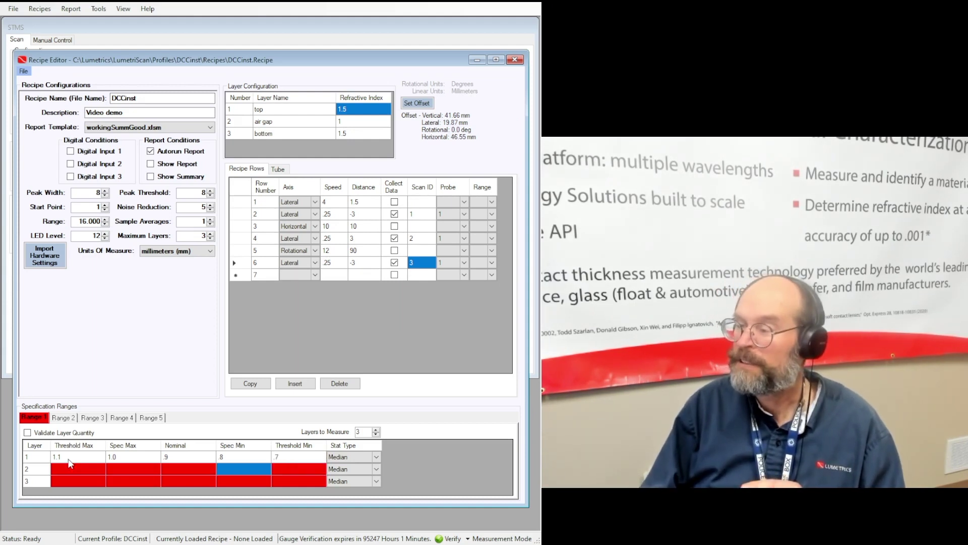
# - Set layer 2's threshold max to 12 and spec max to 11 in specification Range 1
pyautogui.press('Left')
pyautogui.press('Left')
pyautogui.press('Left')
pyautogui.press('Left')
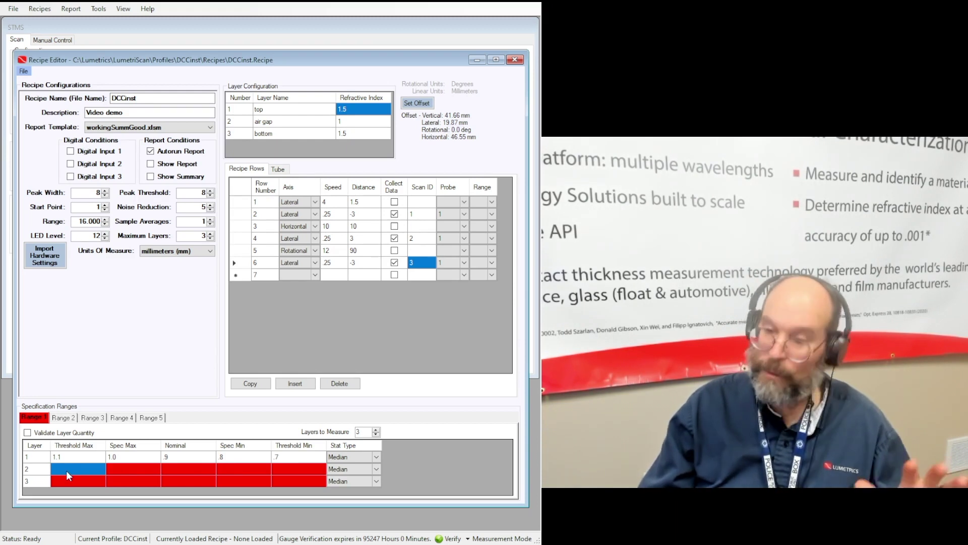
pyautogui.write('1')
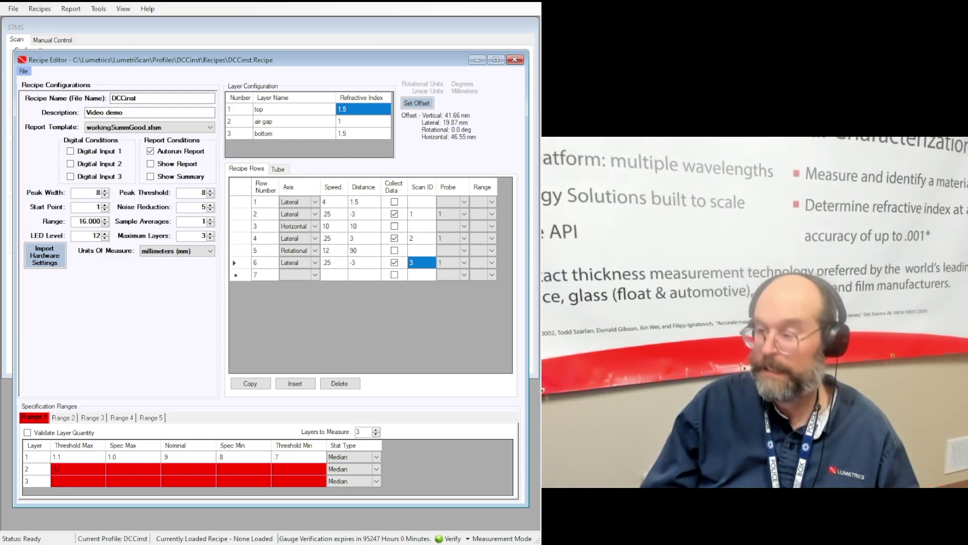
pyautogui.write('2')
pyautogui.press('Tab')
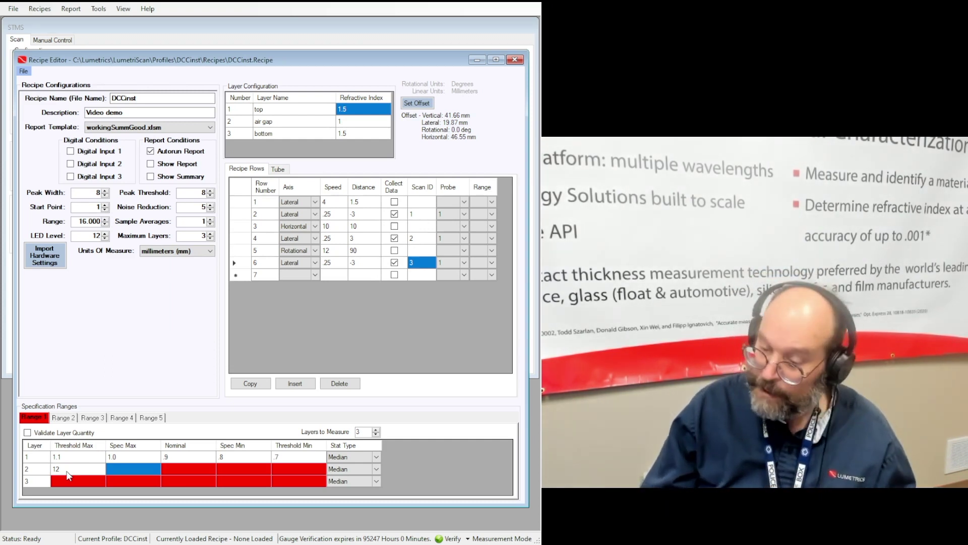
pyautogui.write('1')
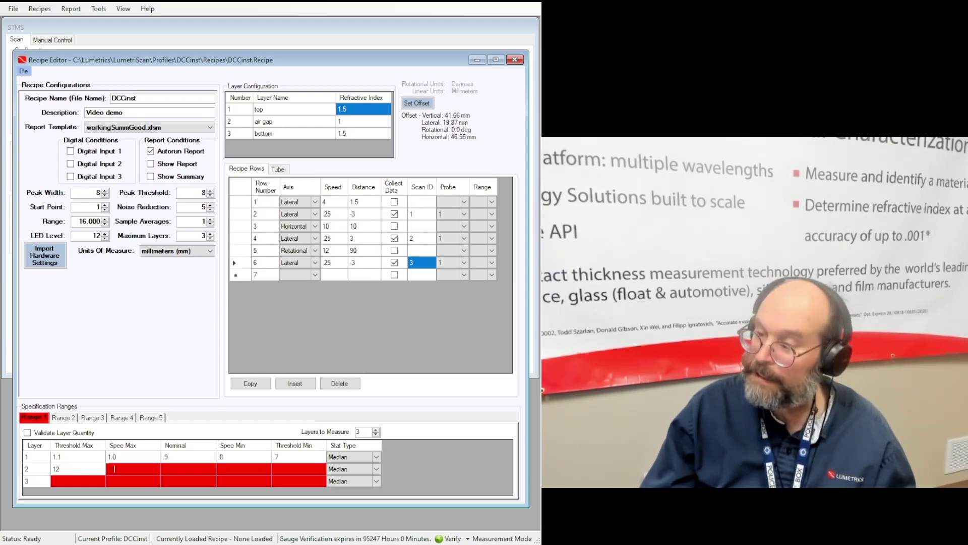
pyautogui.write('1')
pyautogui.press('Tab')
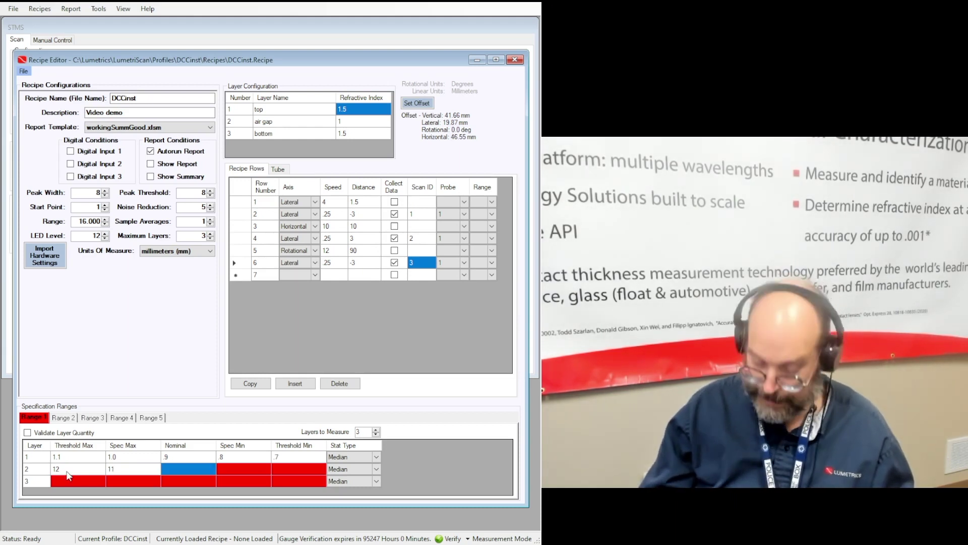
# - Set layer 2's nominal to 8, spec min to 7 and threshold min to 6 in Range 1
pyautogui.write('1')
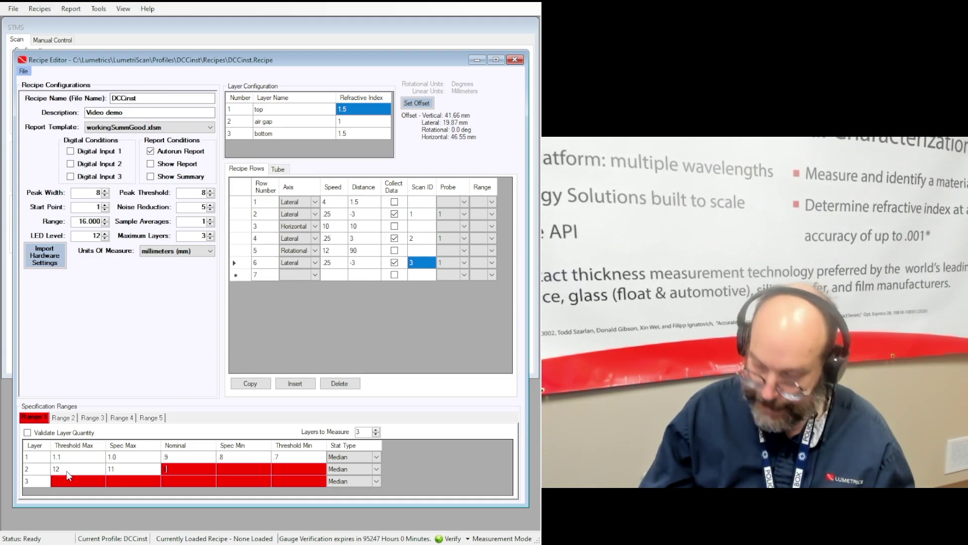
pyautogui.write('8')
pyautogui.press('Tab')
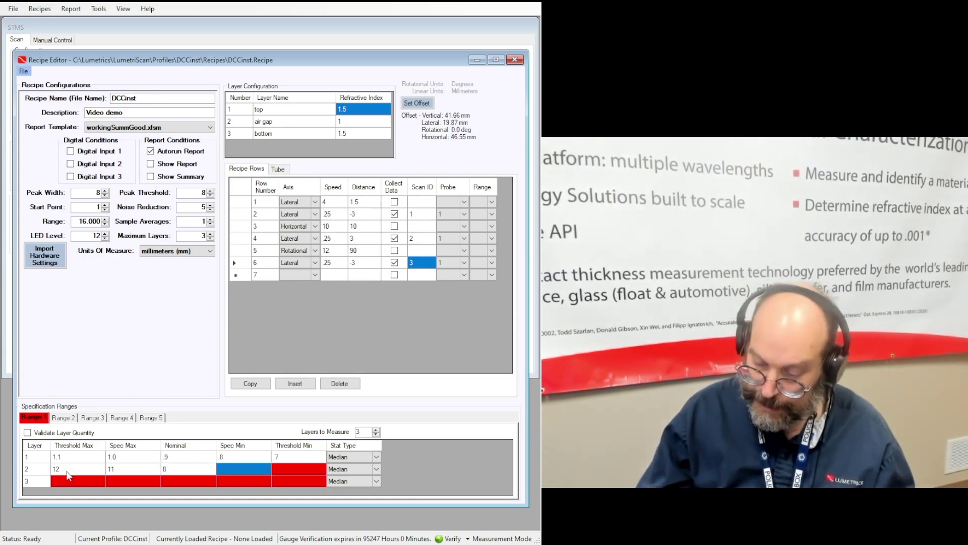
pyautogui.write('1')
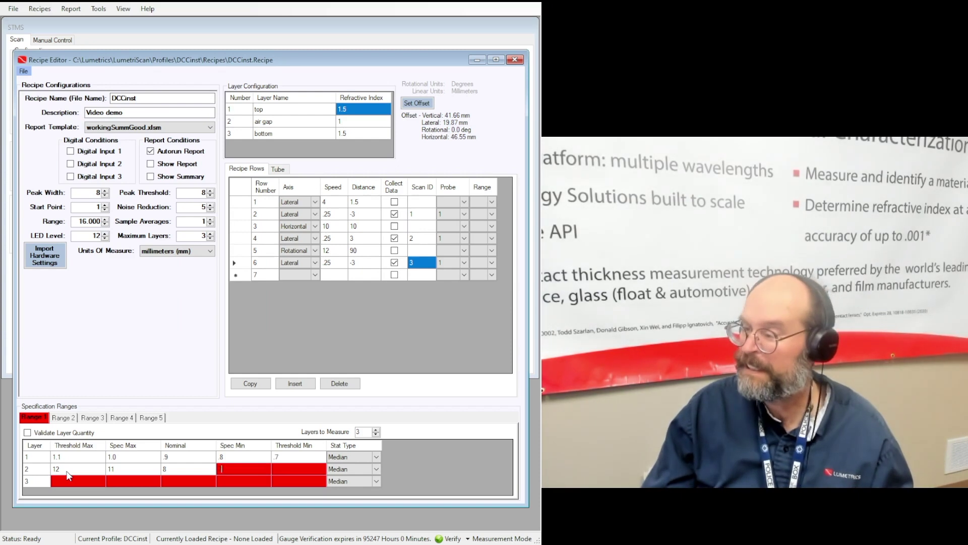
pyautogui.write('7')
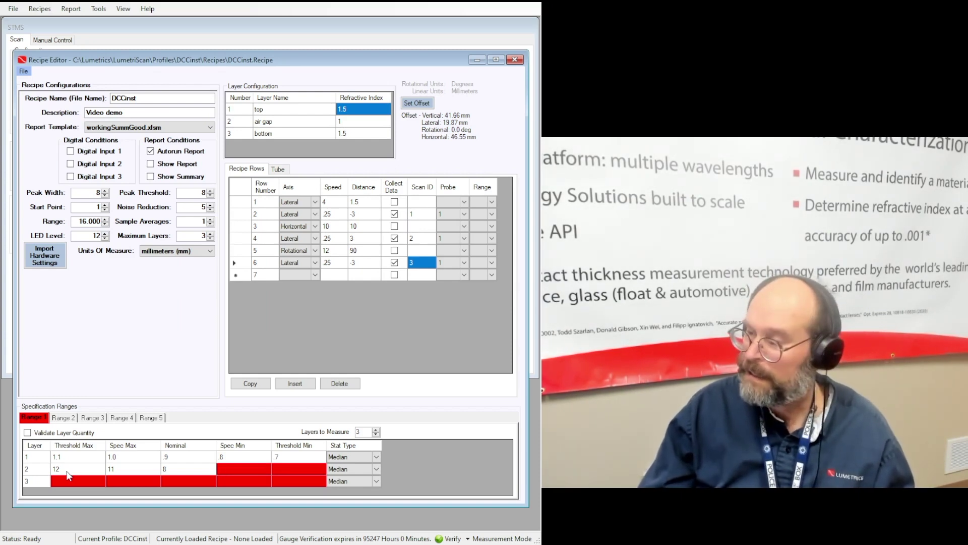
pyautogui.press('Tab')
pyautogui.press('F2')
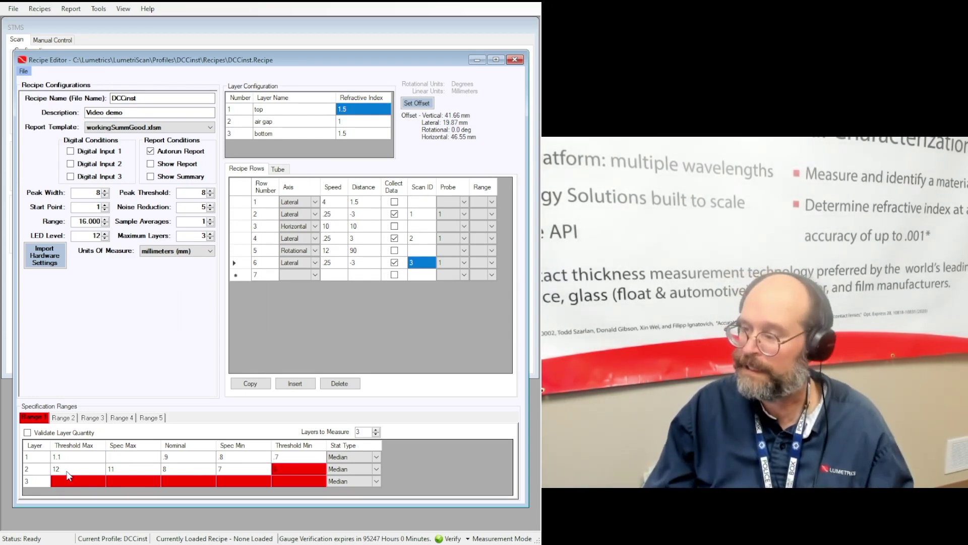
pyautogui.write('6')
pyautogui.press('Return')
# - Set layer 3's threshold max to 1.1 and spec max to 1.0 in specification Range 1
pyautogui.press('Left')
pyautogui.press('Left')
pyautogui.press('Left')
pyautogui.press('Left')
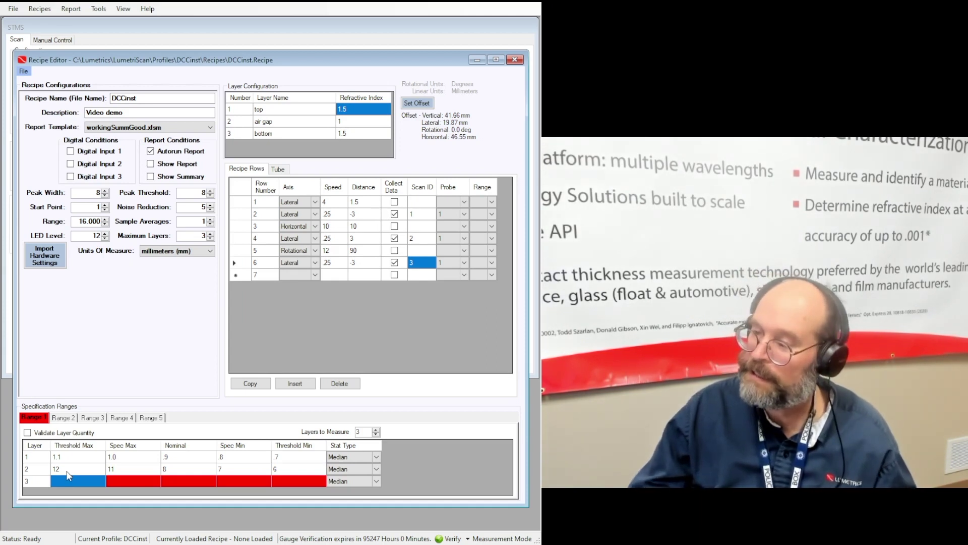
pyautogui.click(69, 475)
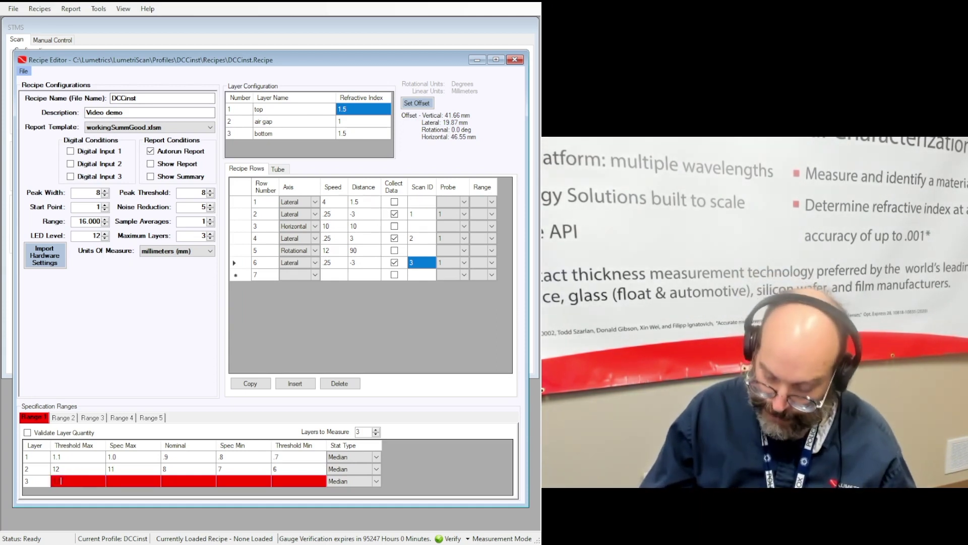
pyautogui.write('1.1')
pyautogui.press('Tab')
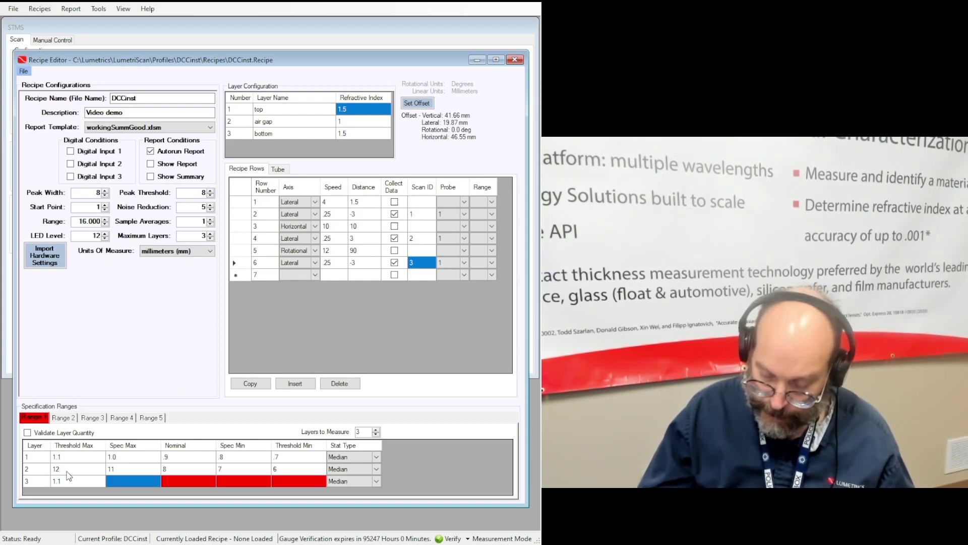
pyautogui.write('1')
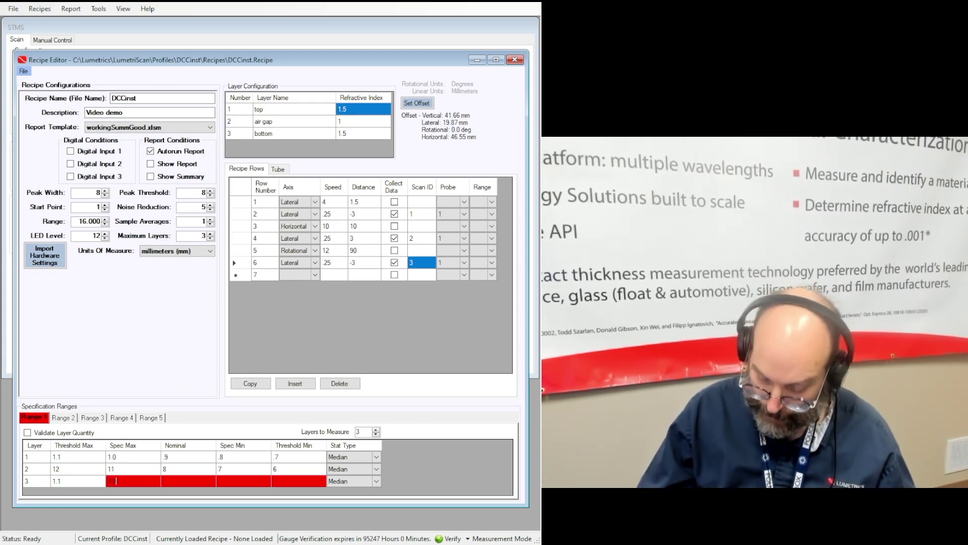
pyautogui.write('.0')
pyautogui.press('Tab')
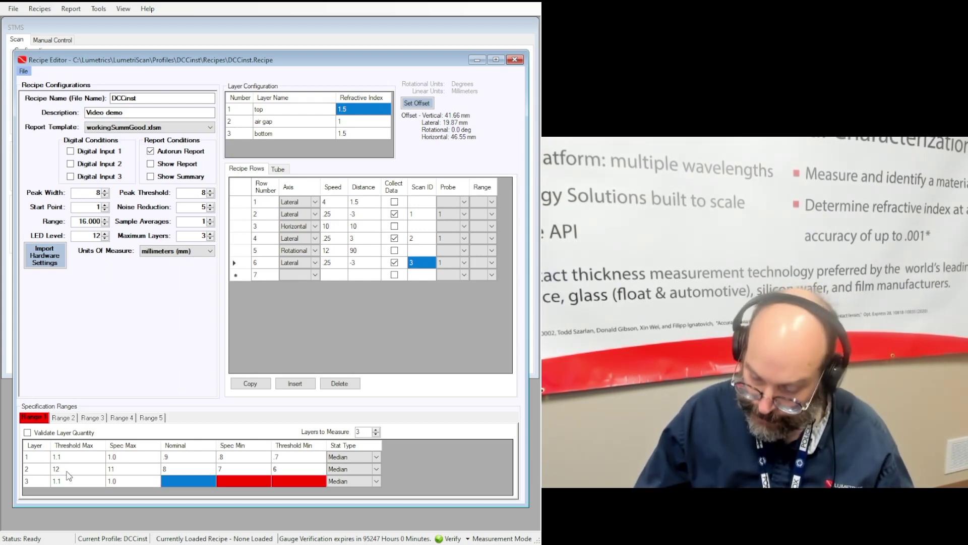
# - Set layer 3's nominal to .9, spec min to .8 and threshold min to .7 in specification Range 1
pyautogui.write('.')
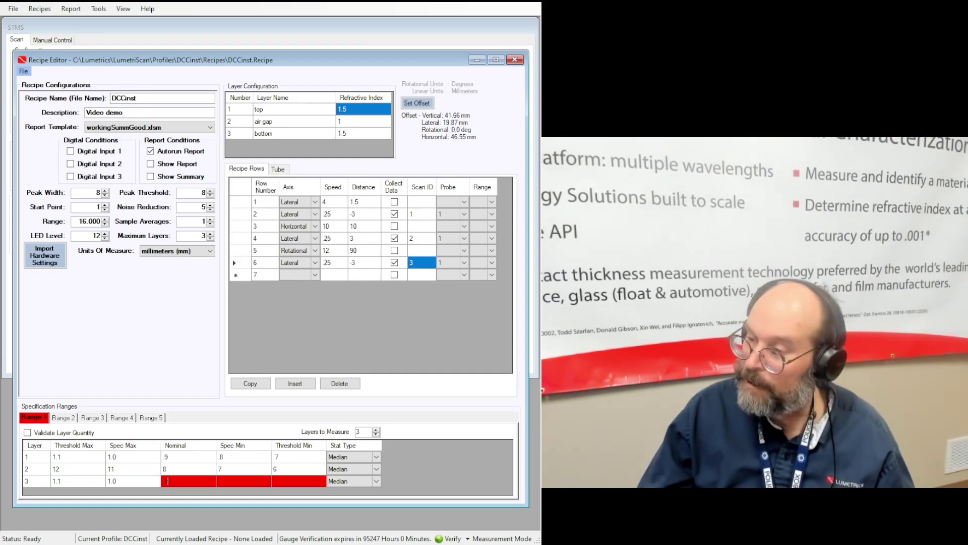
pyautogui.write('9')
pyautogui.press('Tab')
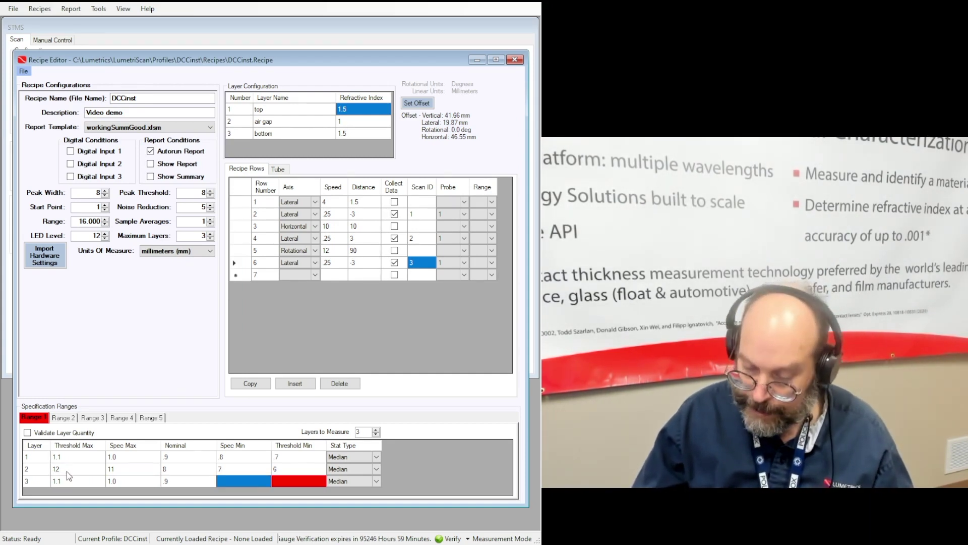
pyautogui.write('8')
pyautogui.press('Tab')
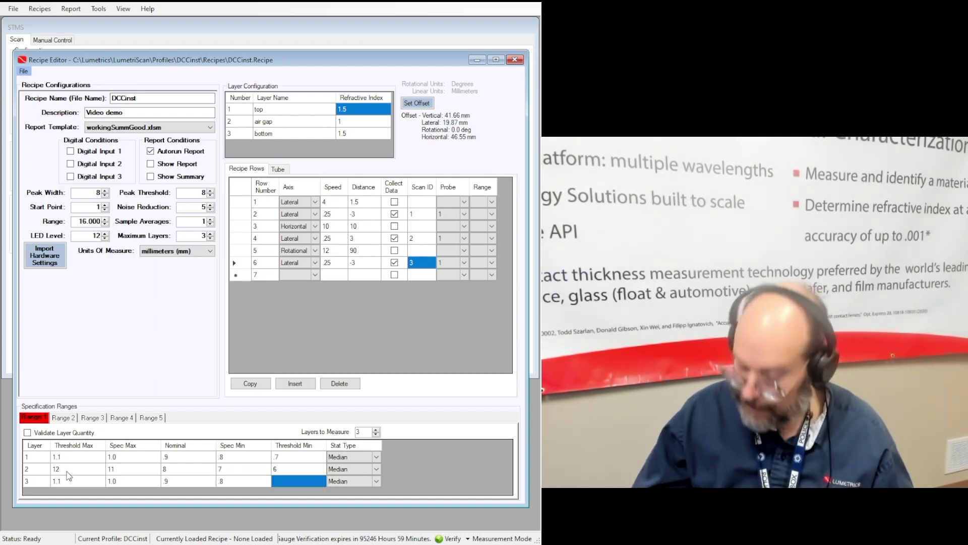
pyautogui.write('.')
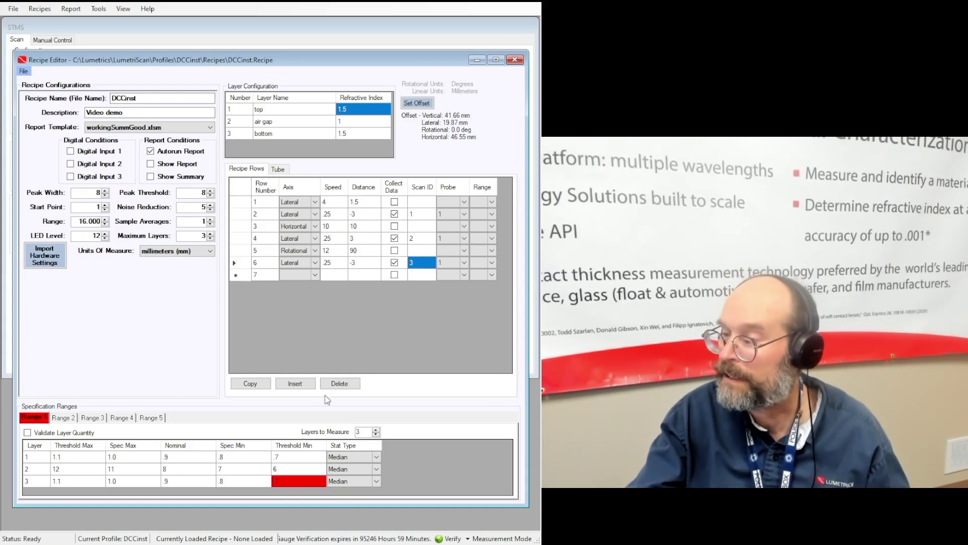
pyautogui.write('7')
pyautogui.click(250, 472)
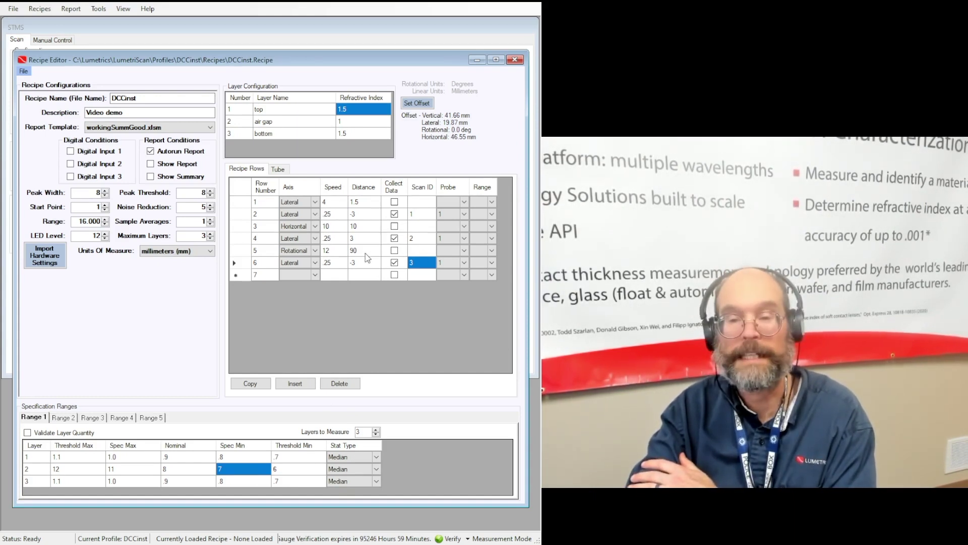
# - Assign specification range 1 to the data-collecting recipe rows 2, 4 and 6
pyautogui.click(492, 215)
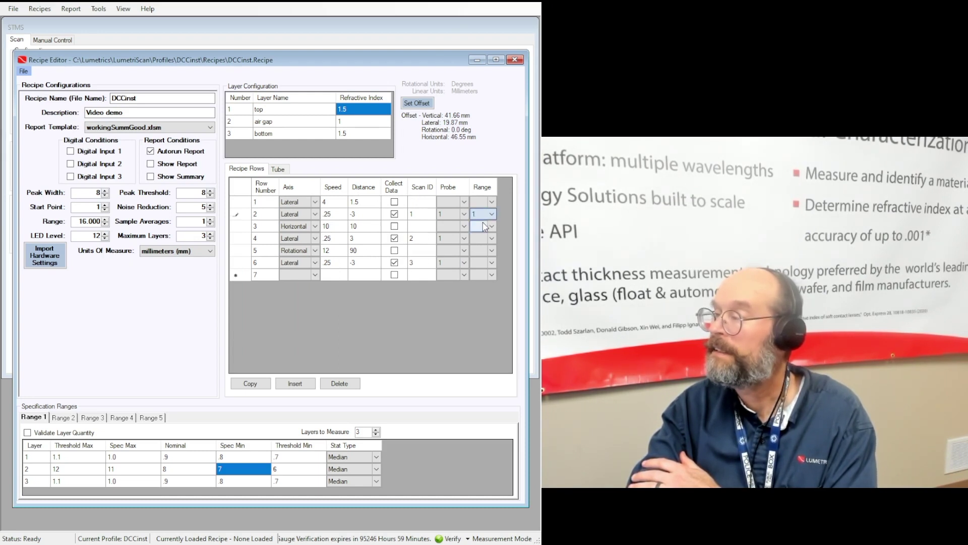
pyautogui.click(492, 214)
pyautogui.click(483, 226)
pyautogui.click(492, 238)
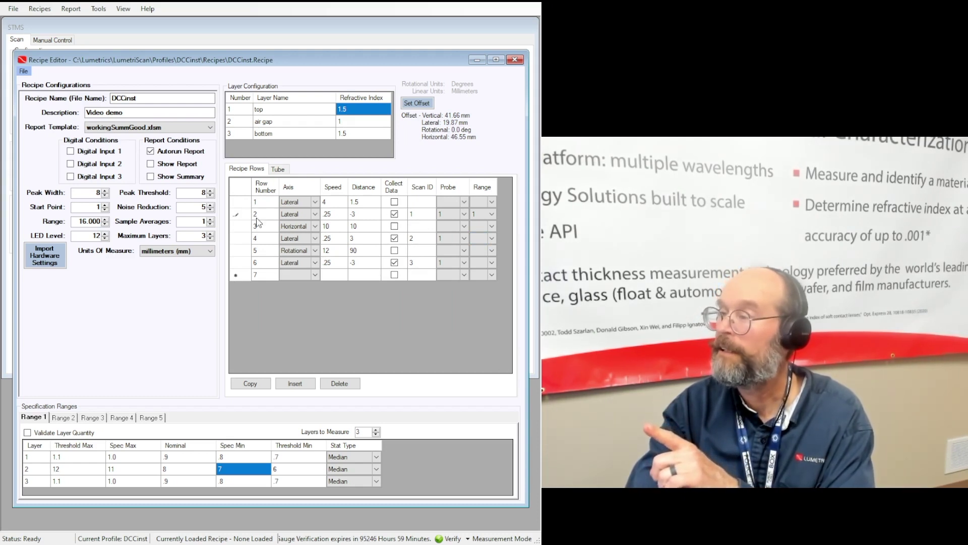
pyautogui.click(494, 242)
pyautogui.click(477, 248)
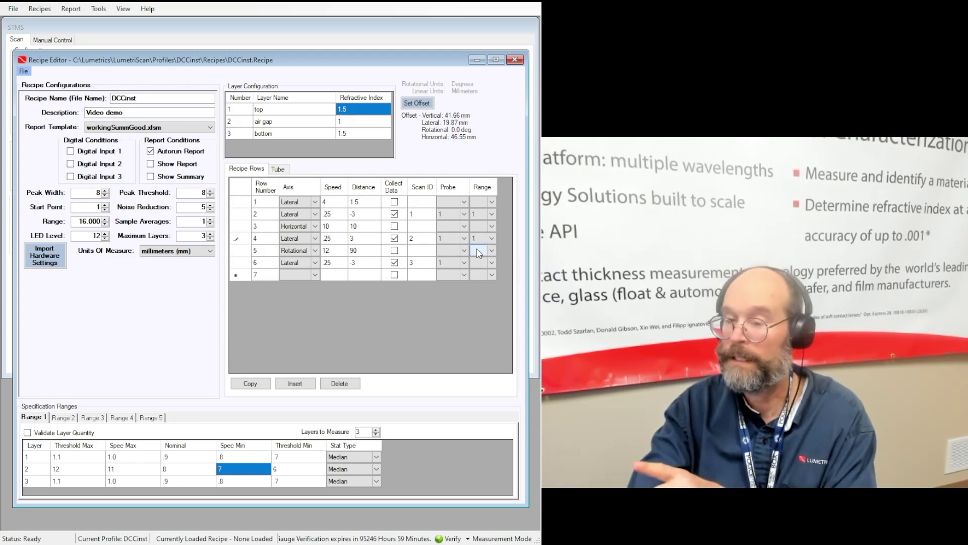
pyautogui.click(493, 263)
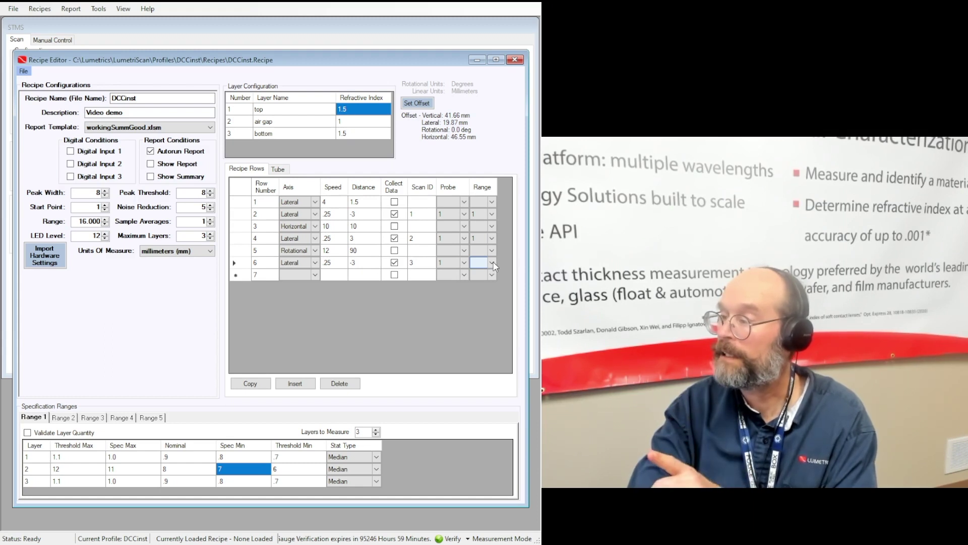
pyautogui.click(493, 264)
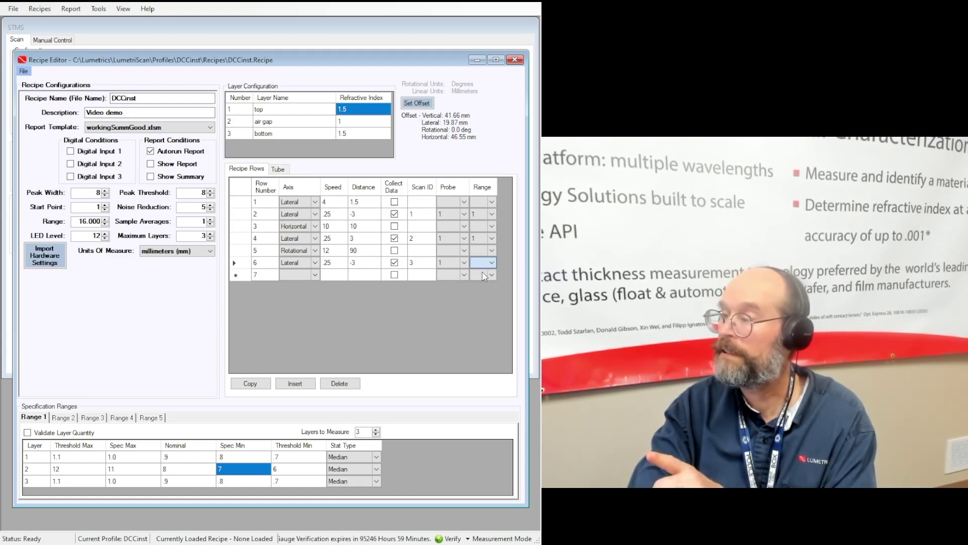
pyautogui.click(484, 277)
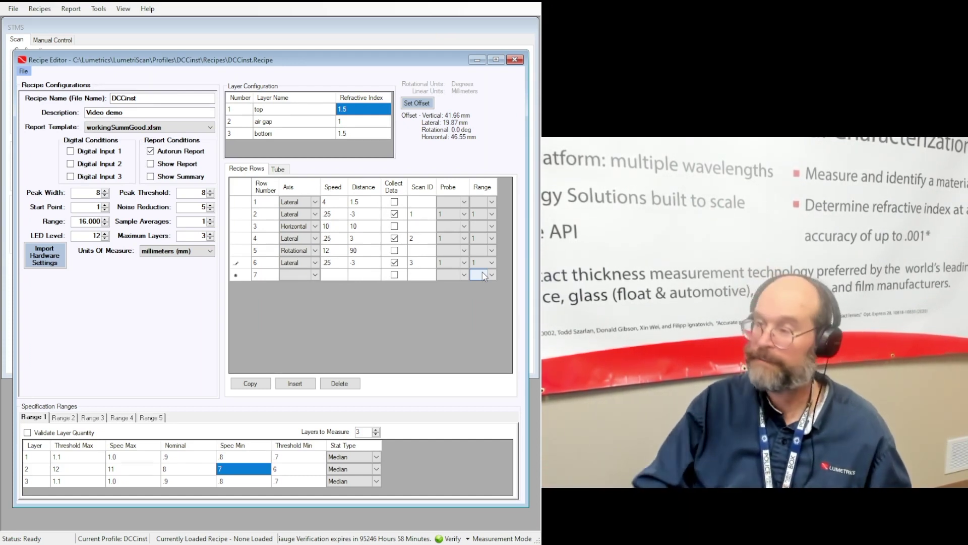
# - Save the DCCinst recipe with its completed rows and specification limits
pyautogui.click(25, 71)
pyautogui.click(31, 99)
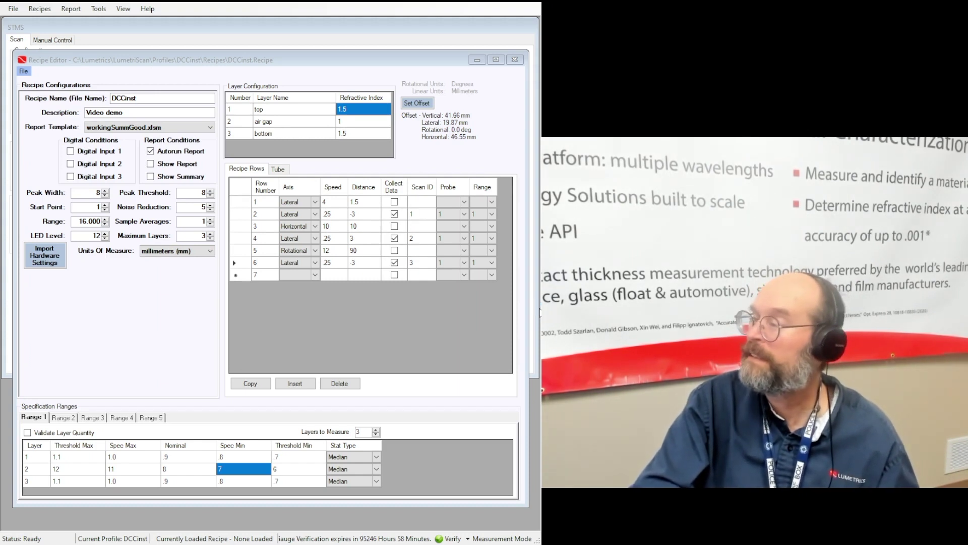
pyautogui.click(525, 309)
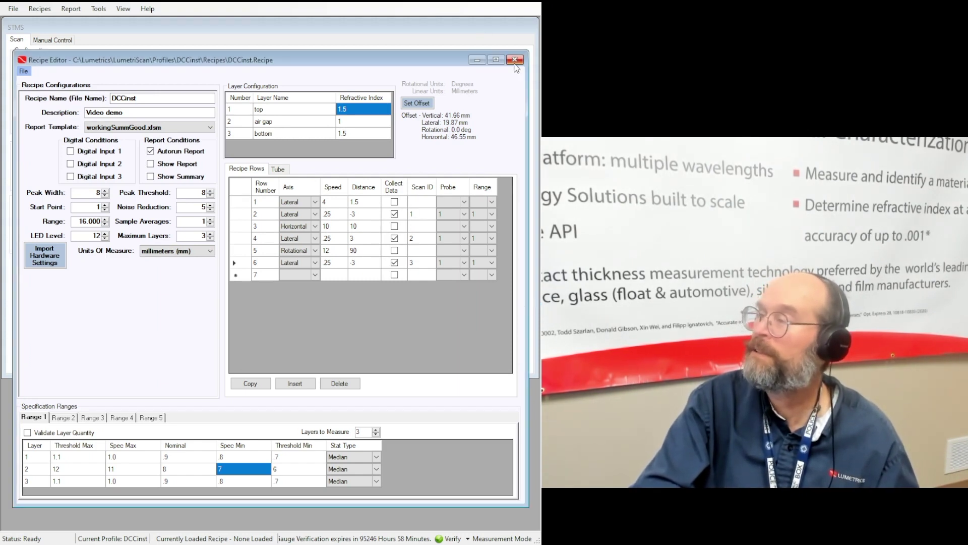
# - Minimize the recipe editor, load the DCCinst part recipe and start a work order
pyautogui.click(477, 60)
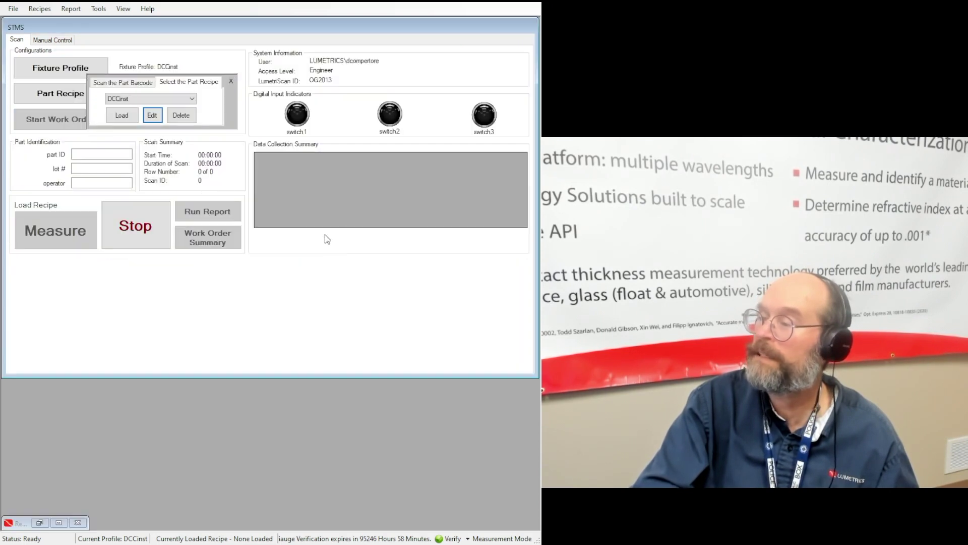
pyautogui.click(122, 117)
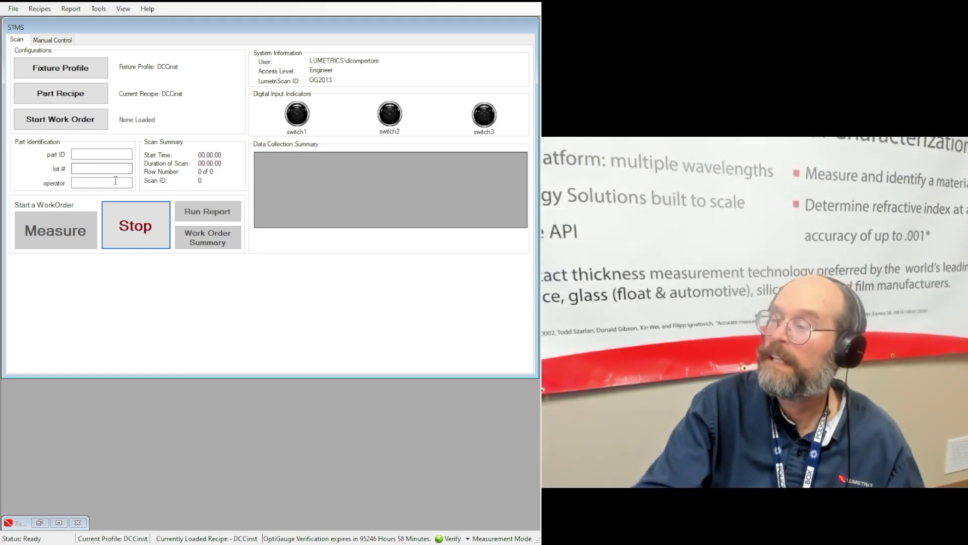
pyautogui.click(68, 124)
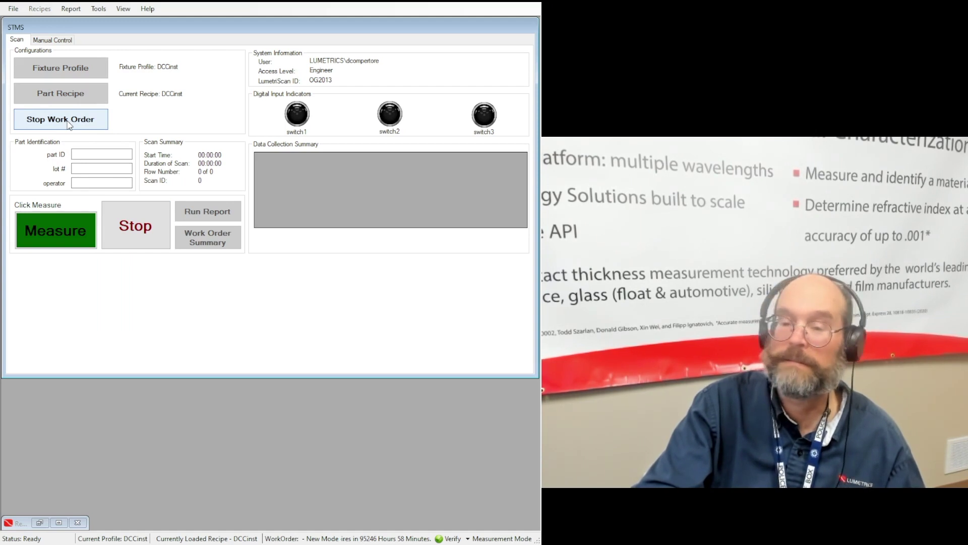